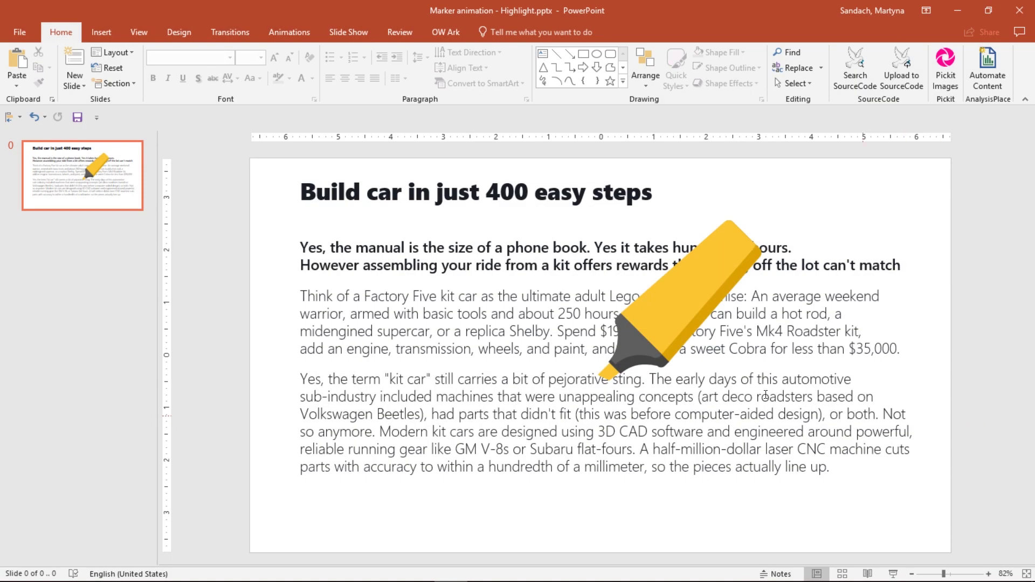
- Inspect the marker picture group by selecting its body and dark tip, then deselect it
left_click(660, 322)
left_click(640, 342)
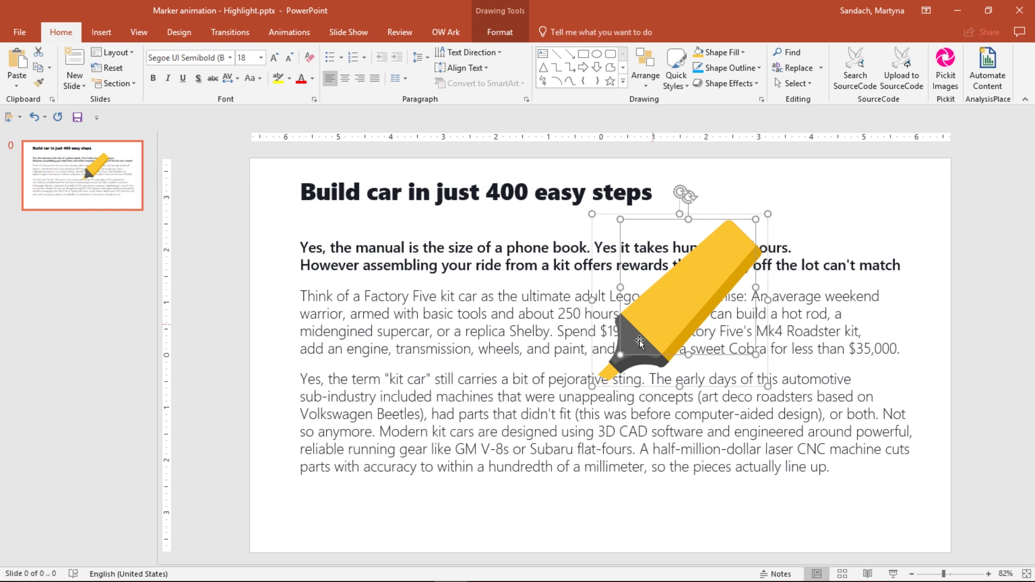
left_click(631, 361)
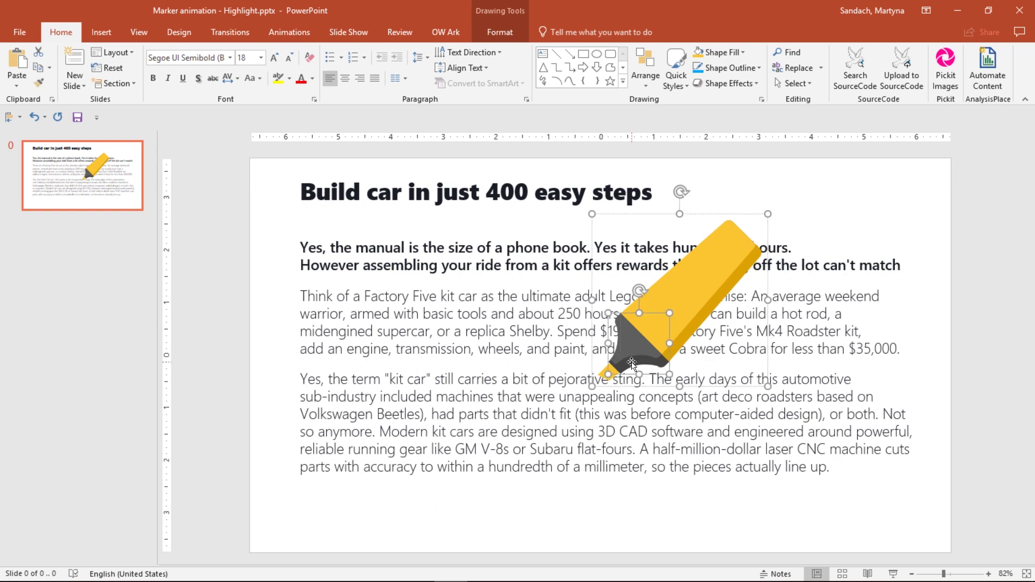
key("Escape")
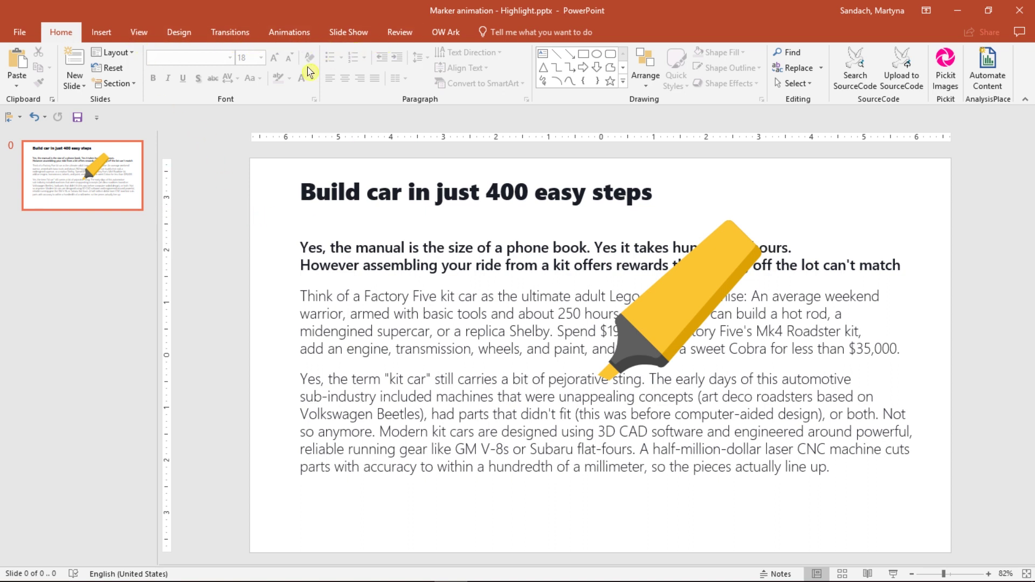
- Turn on the Draw tab through Customize the Ribbon
right_click(296, 104)
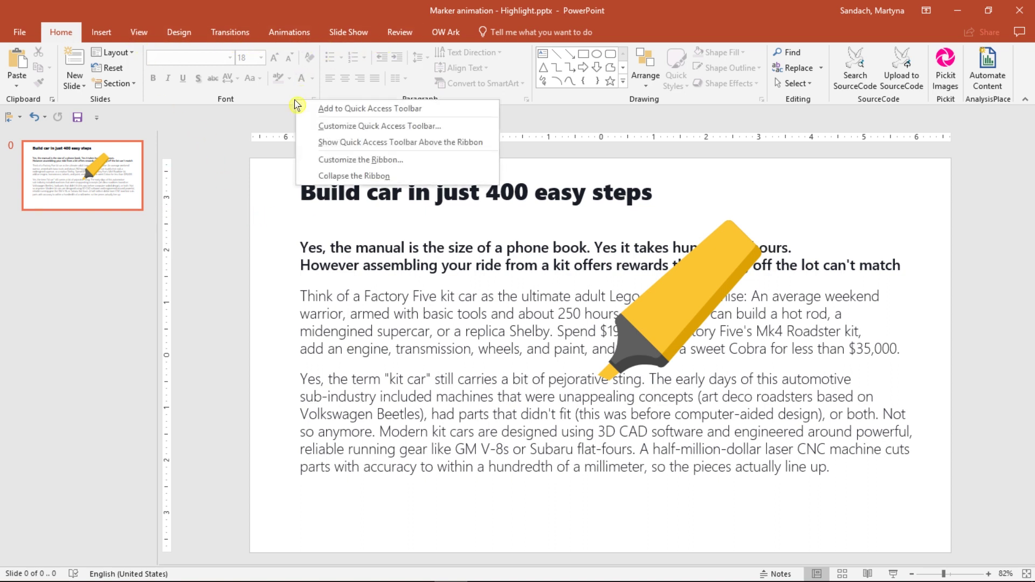
left_click(304, 164)
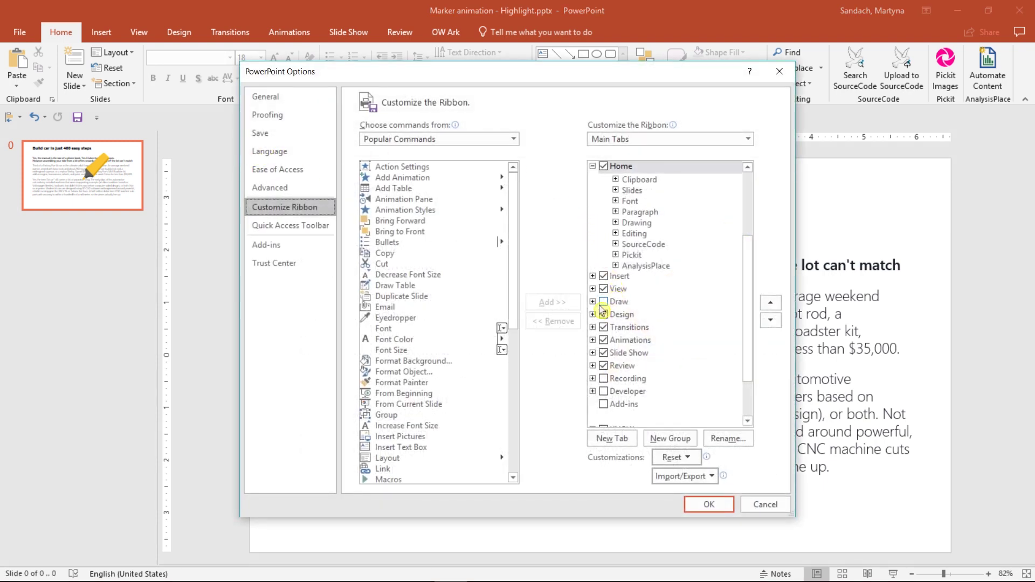
left_click(605, 305)
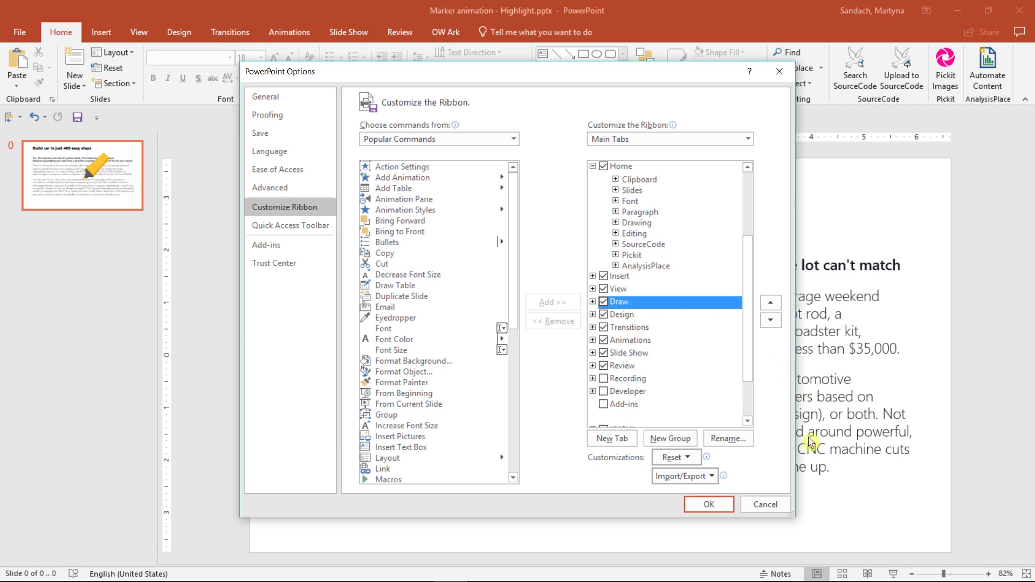
left_click(720, 509)
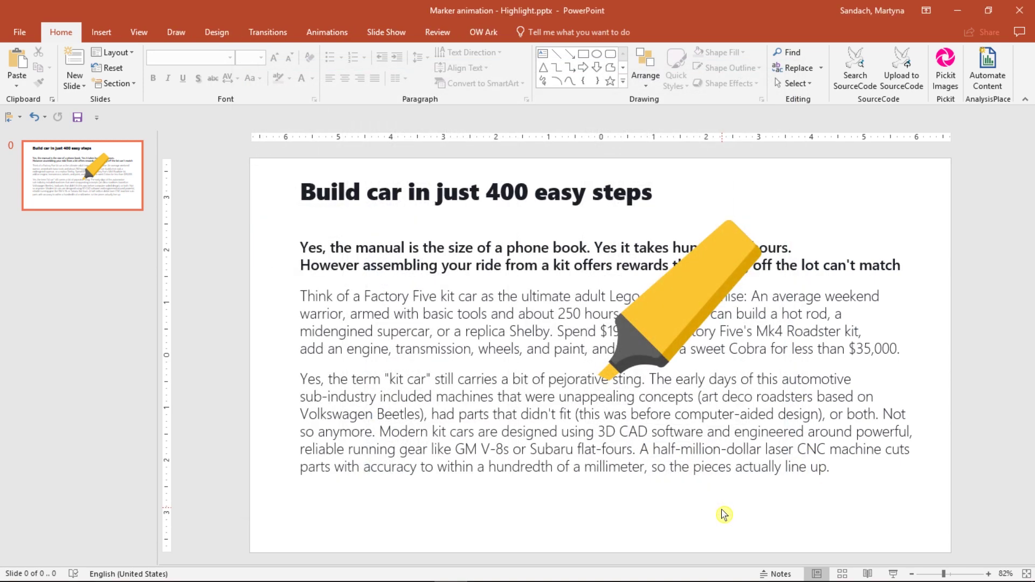
- Highlight the 'kit car' sentence with the yellow highlighter pen
left_click(186, 36)
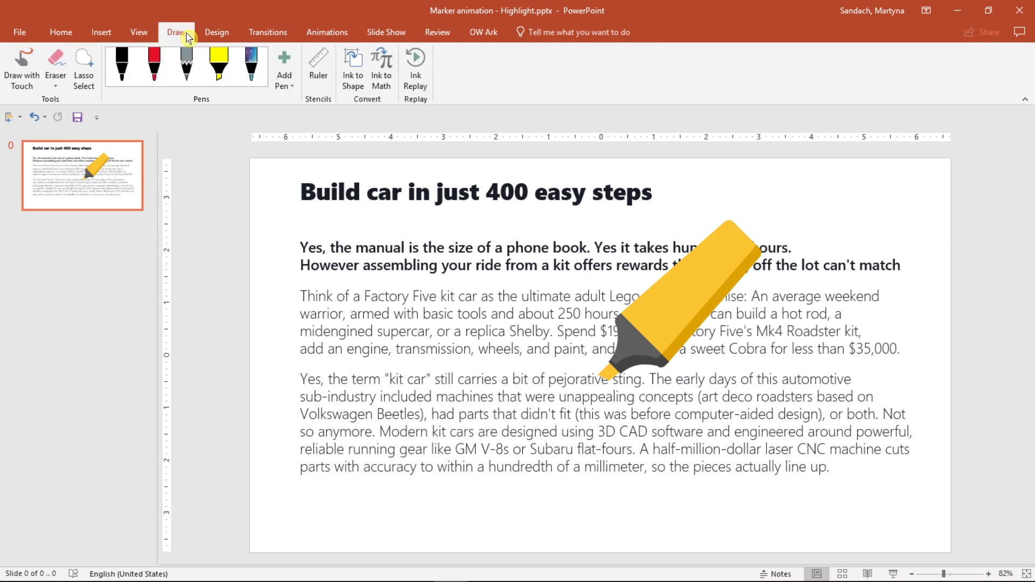
left_click(218, 67)
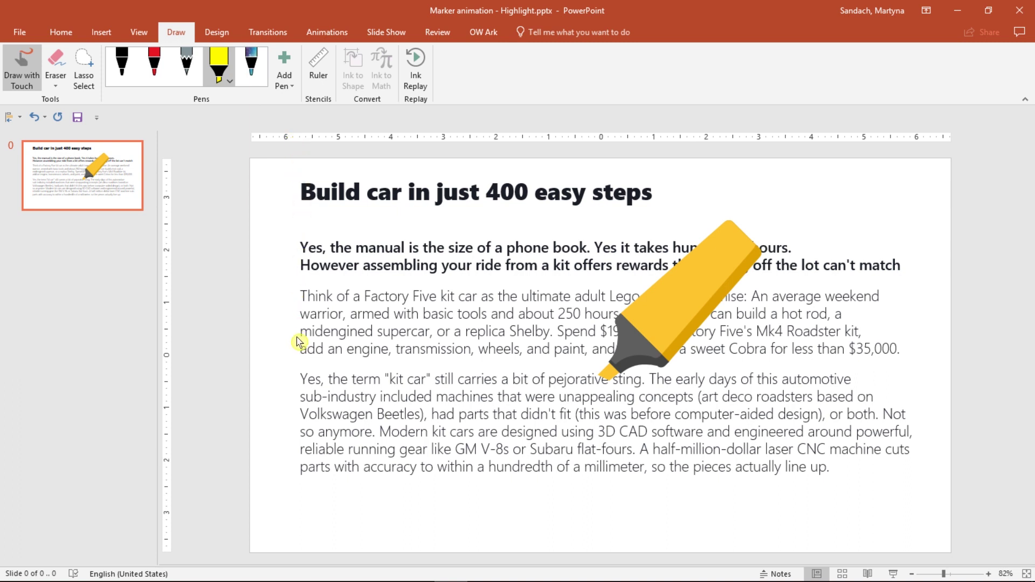
left_click_drag(300, 380, 646, 383)
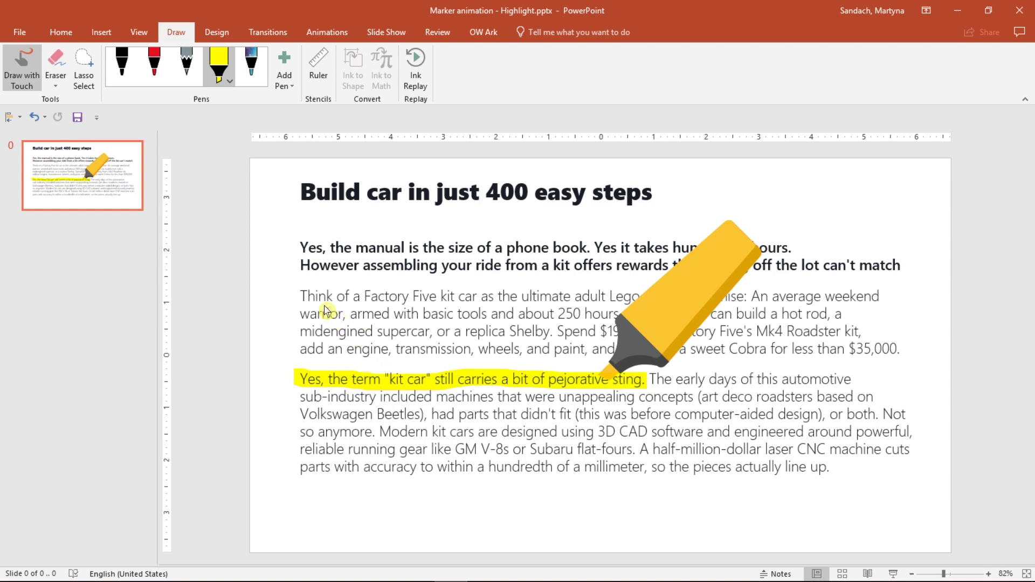
- Apply a Wipe entrance to the yellow highlight stroke and bring up its shortcut menu
left_click(297, 379)
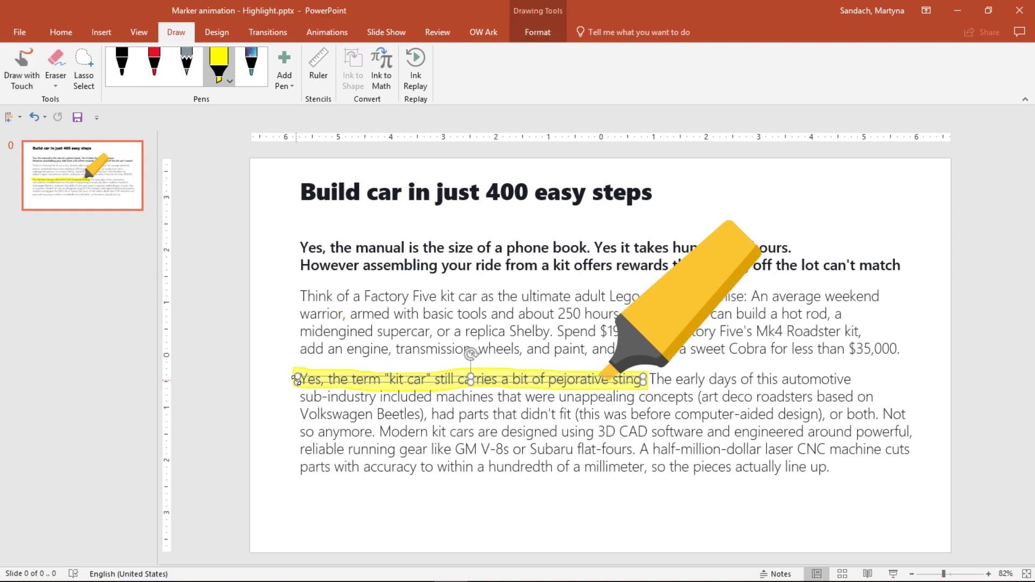
left_click(321, 32)
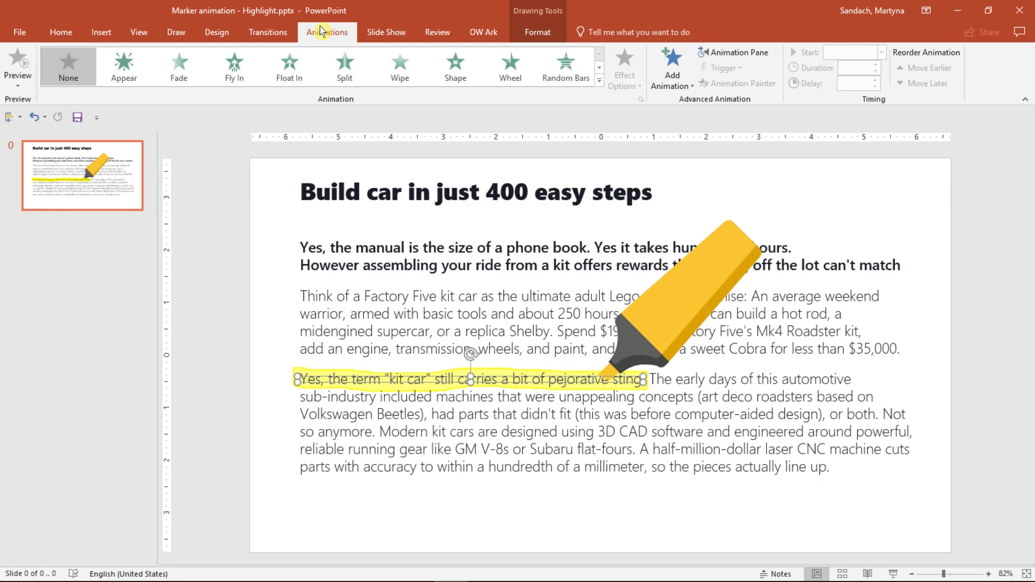
left_click(404, 71)
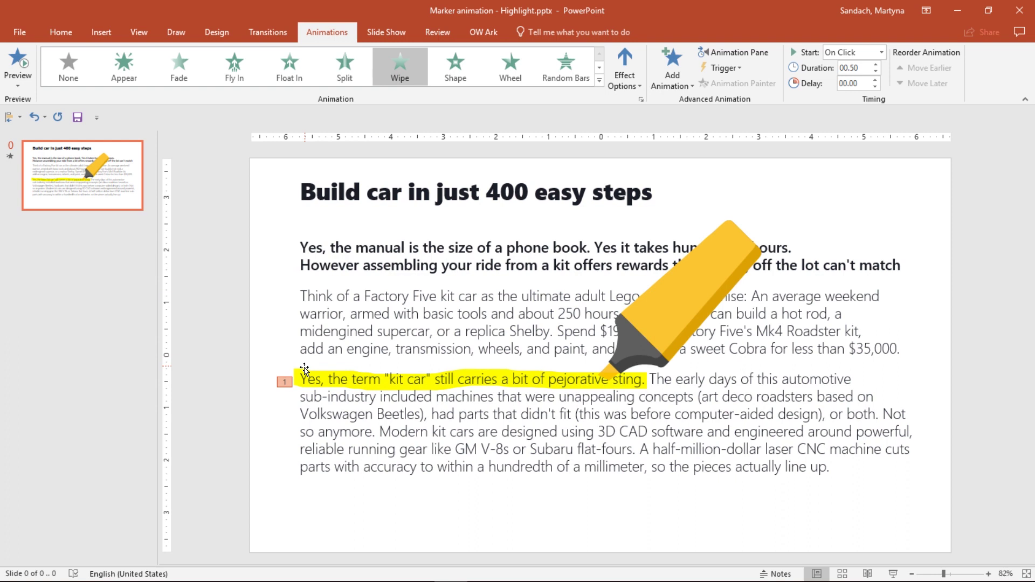
left_click(300, 371)
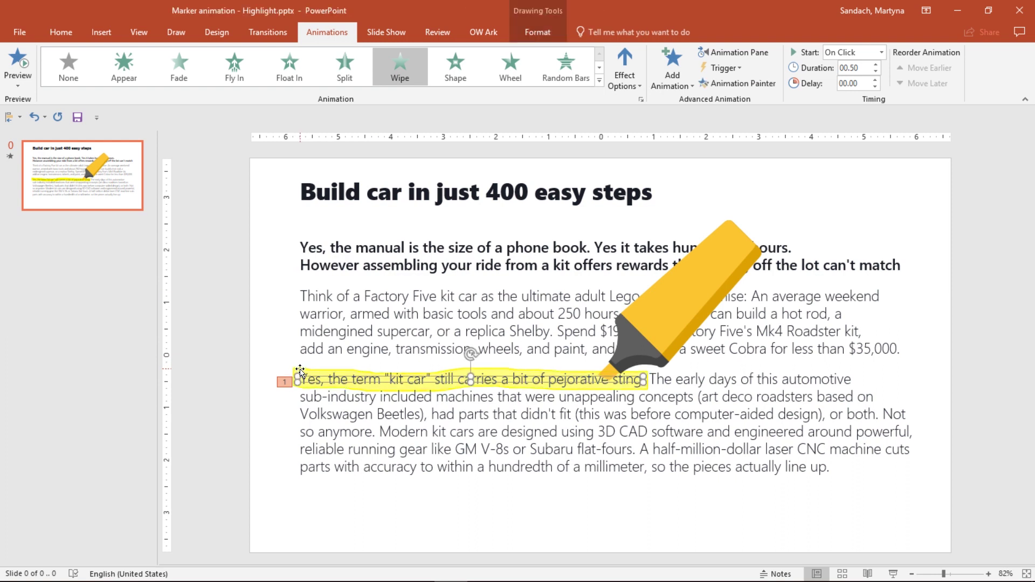
right_click(300, 369)
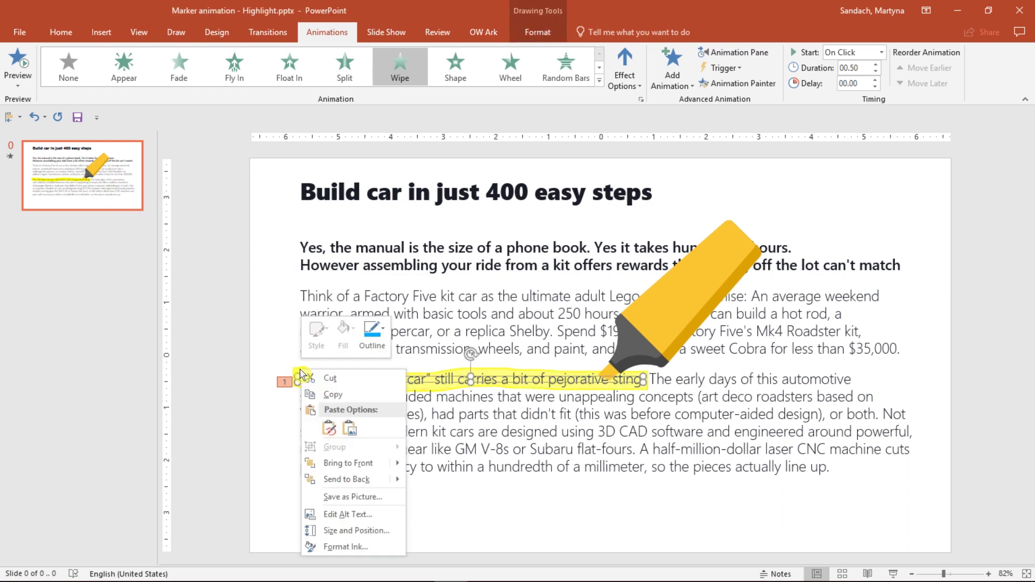
- Cut the highlight stroke and paste it back as a PNG picture
left_click(365, 377)
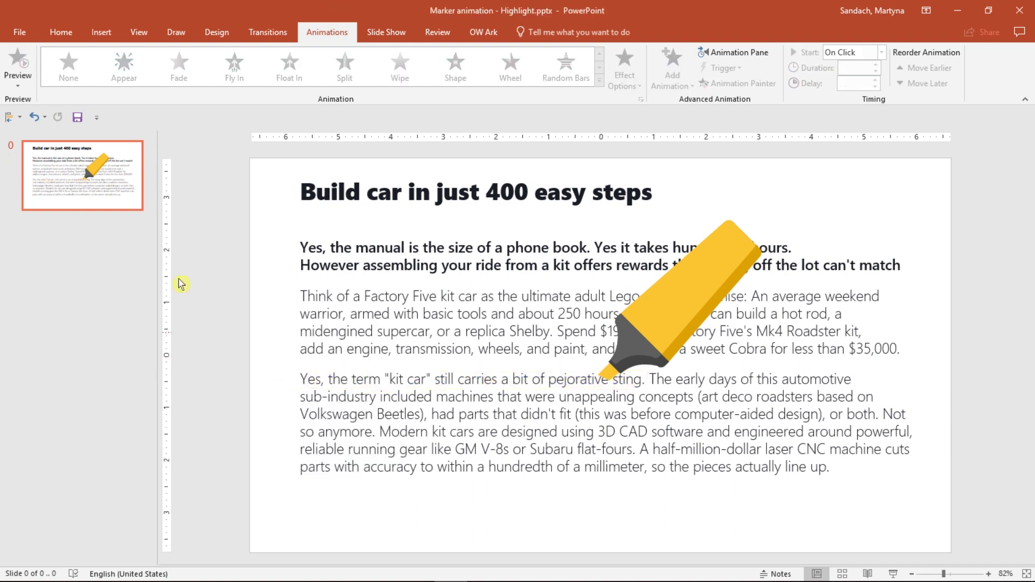
left_click(61, 32)
left_click(18, 87)
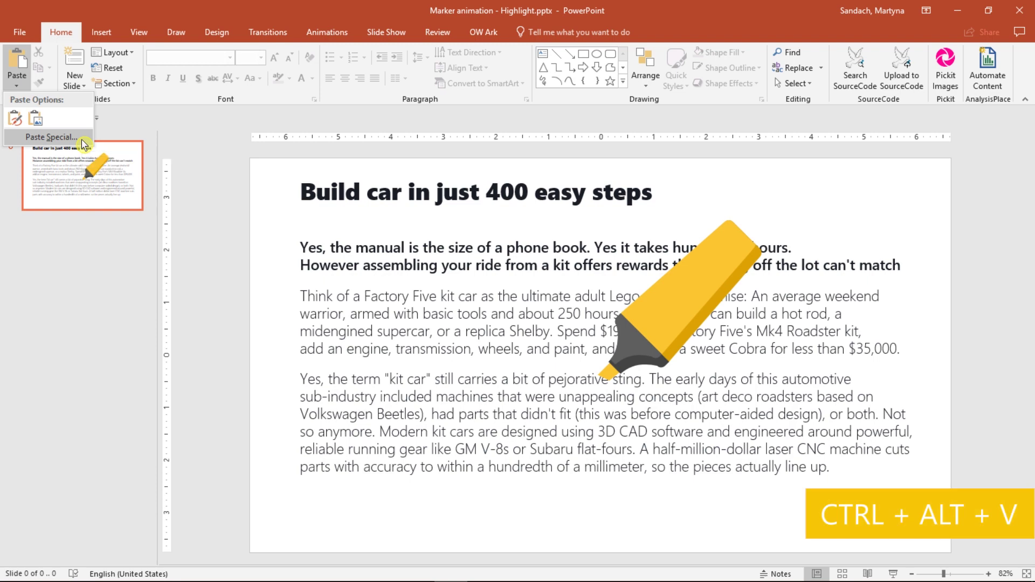
left_click(83, 141)
left_click(426, 272)
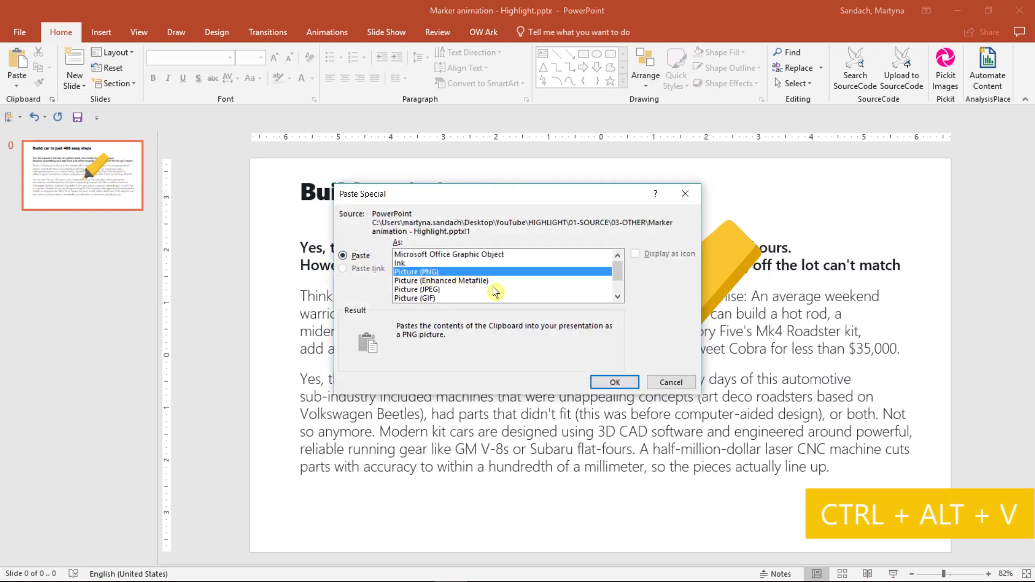
left_click(613, 381)
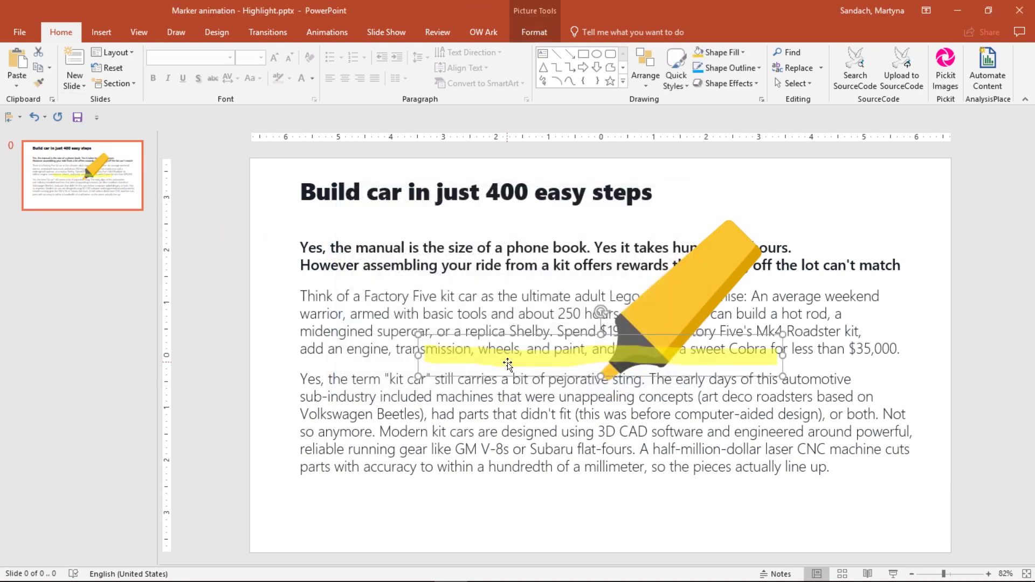
- Move the highlight picture onto the 'kit car' sentence, behind the text
left_click_drag(507, 365, 380, 386)
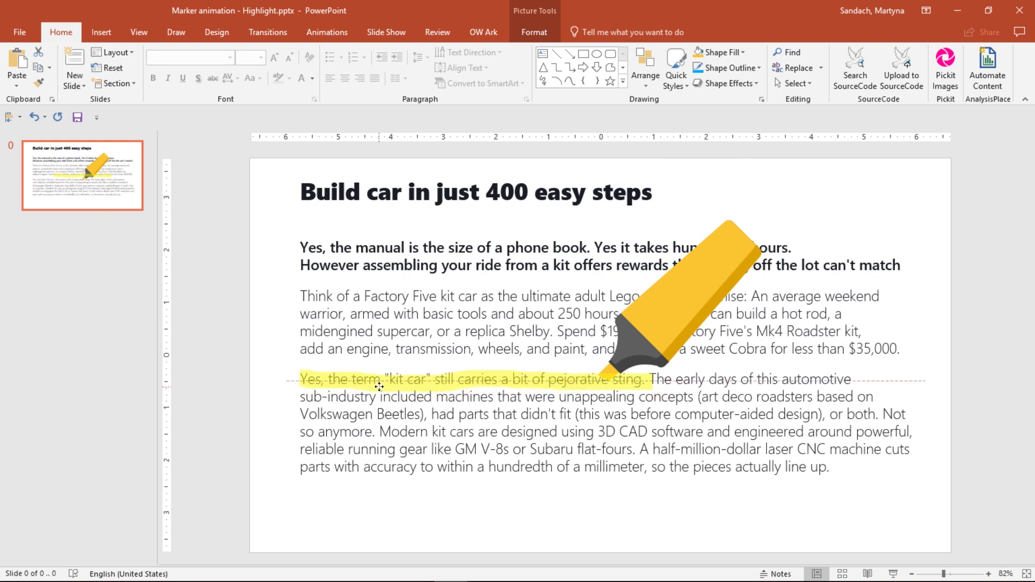
right_click(379, 387)
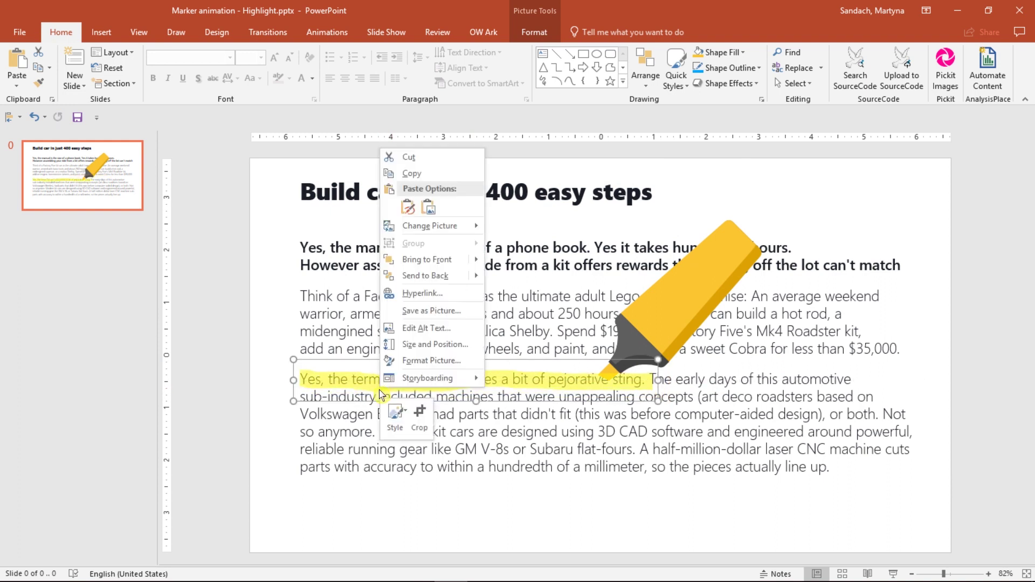
left_click(431, 275)
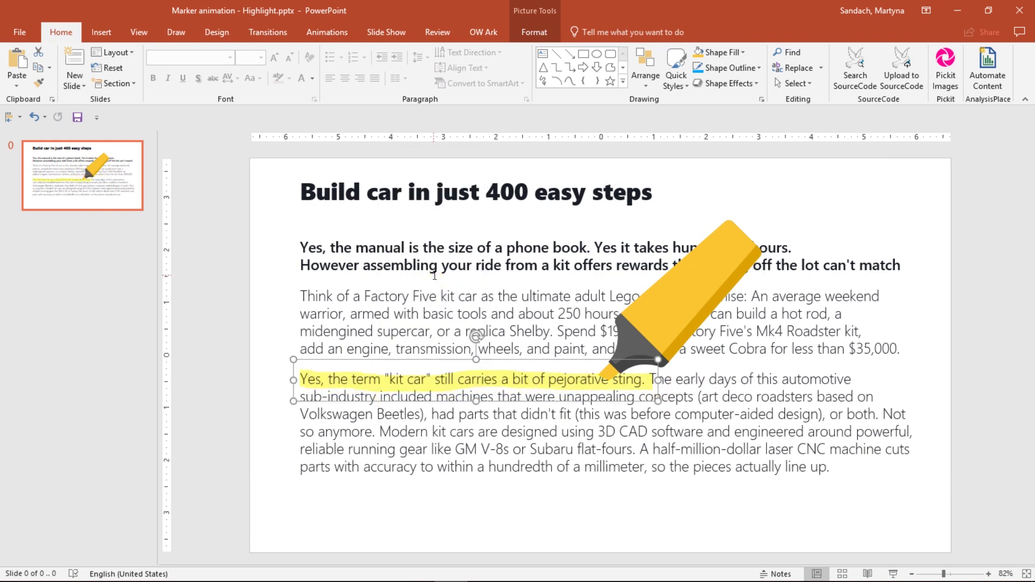
- Give the highlight picture a Wipe, then delete the old highlight picture
left_click(326, 31)
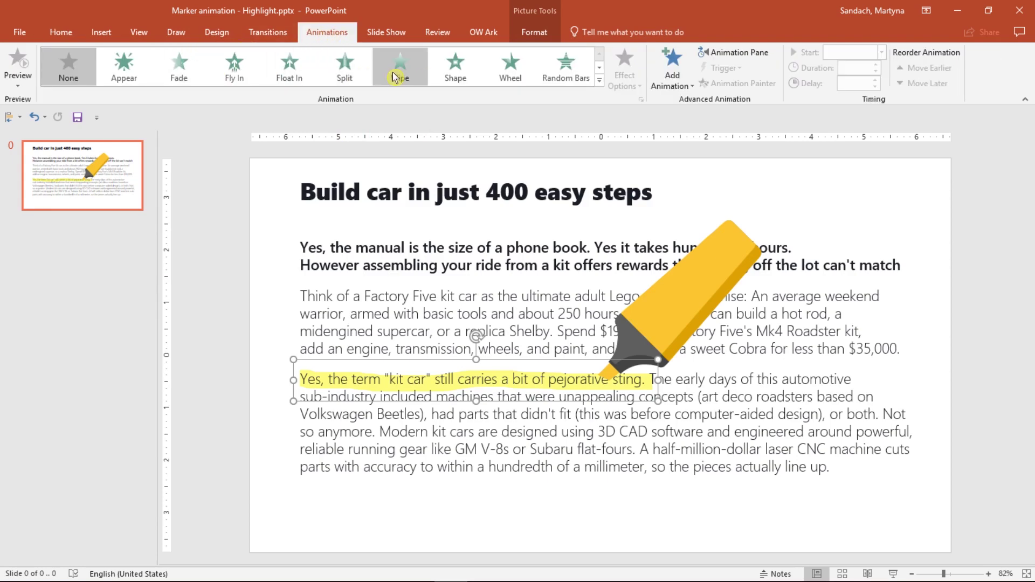
left_click(409, 80)
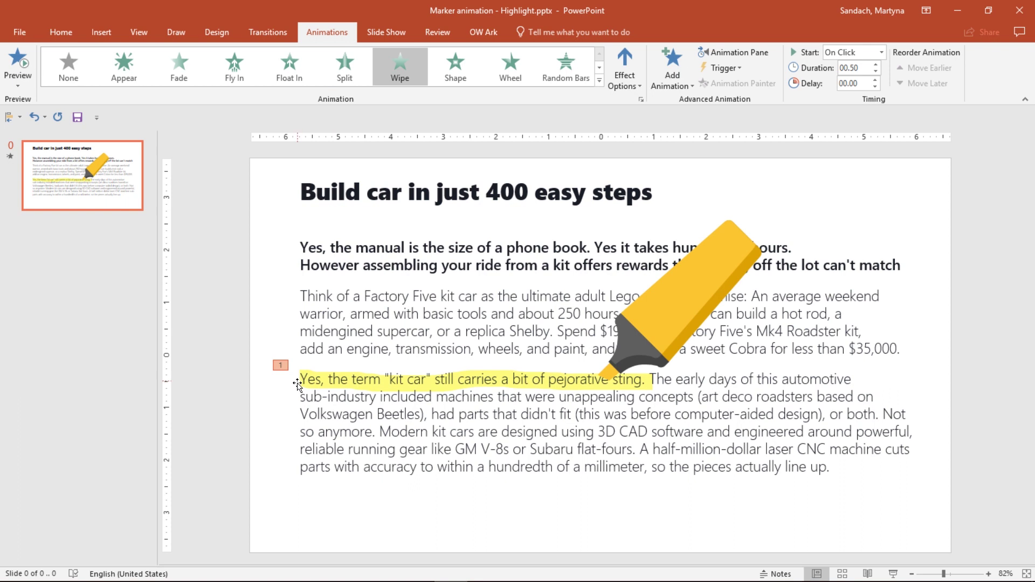
left_click(297, 384)
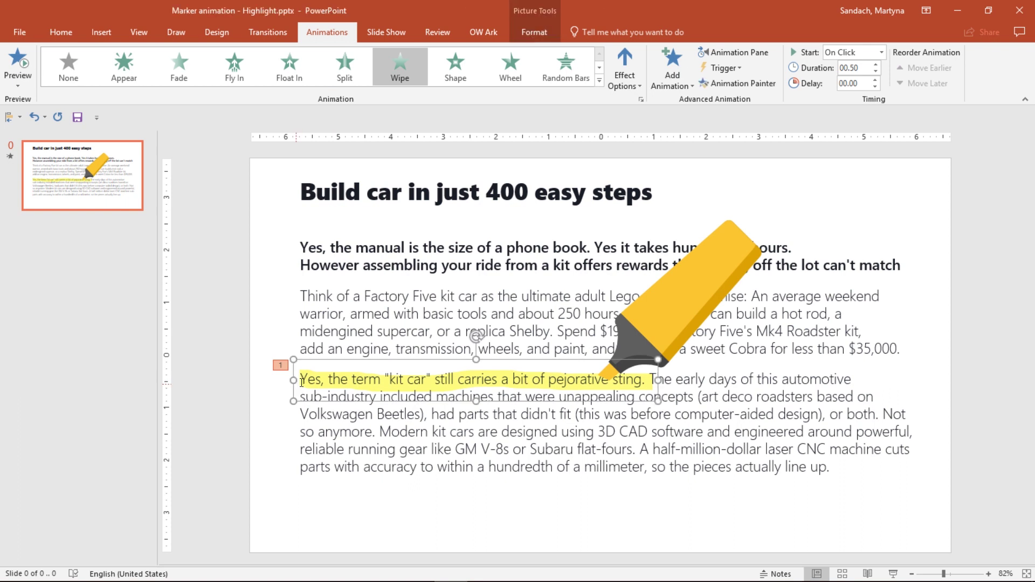
key("Delete")
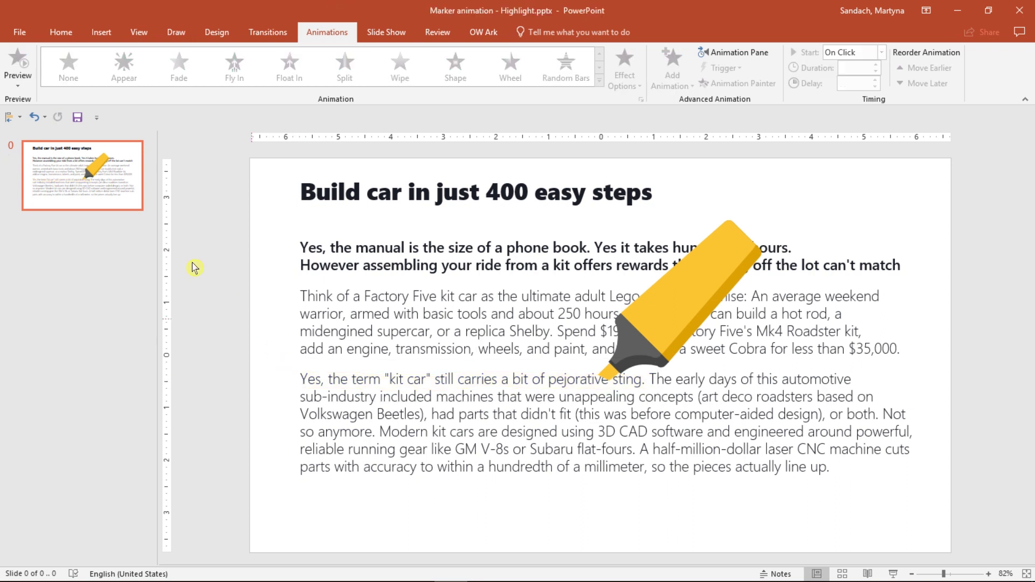
- Draw a Freeform: Scribble bar outlining the 'kit car' sentence line
left_click(64, 32)
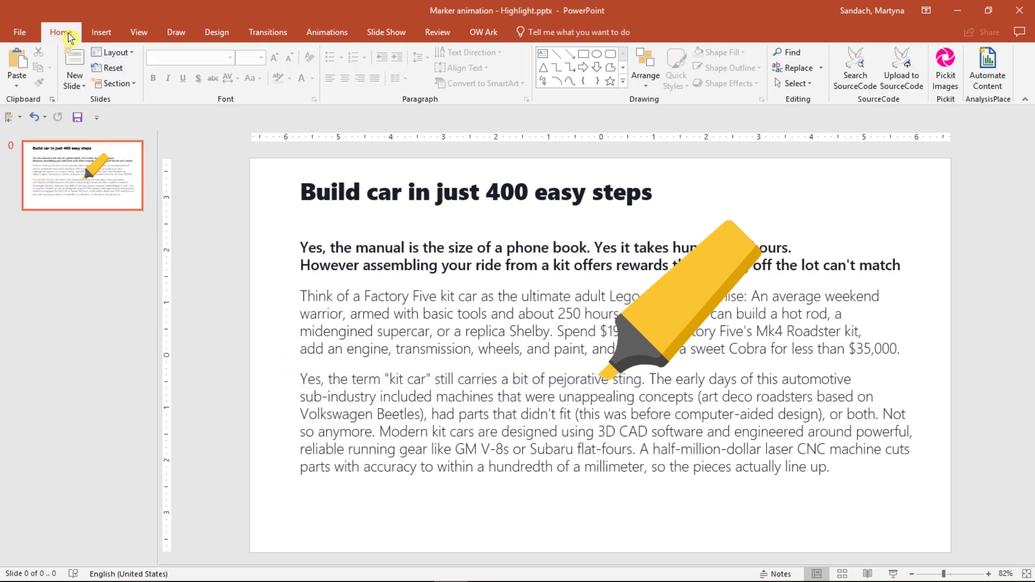
left_click(624, 85)
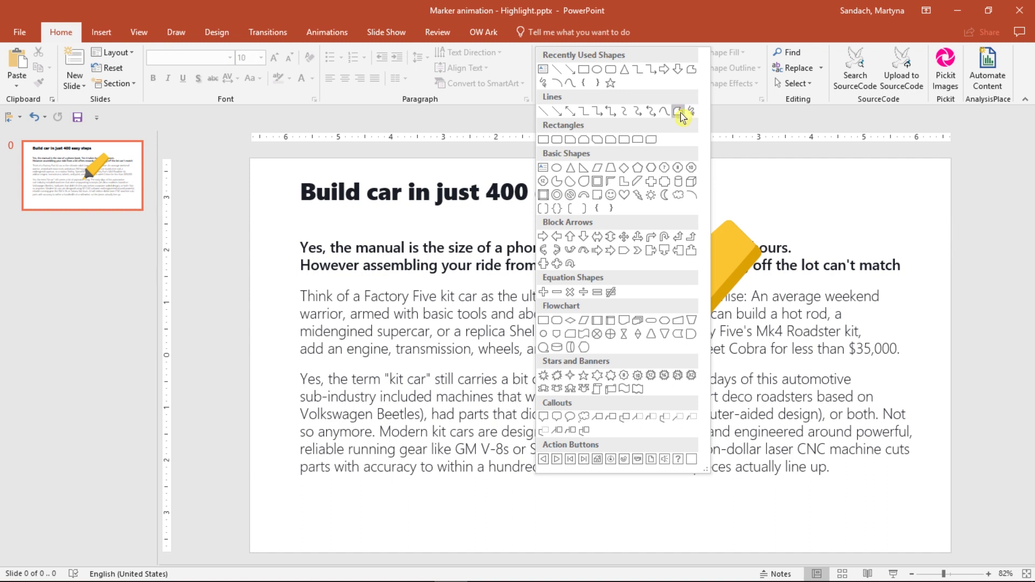
left_click(682, 117)
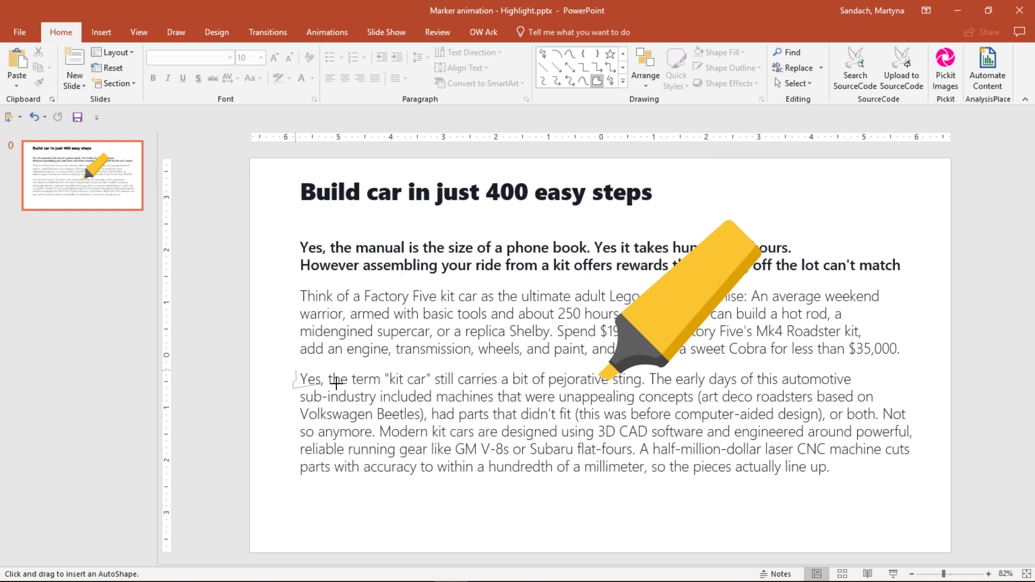
left_click_drag(336, 383, 646, 387)
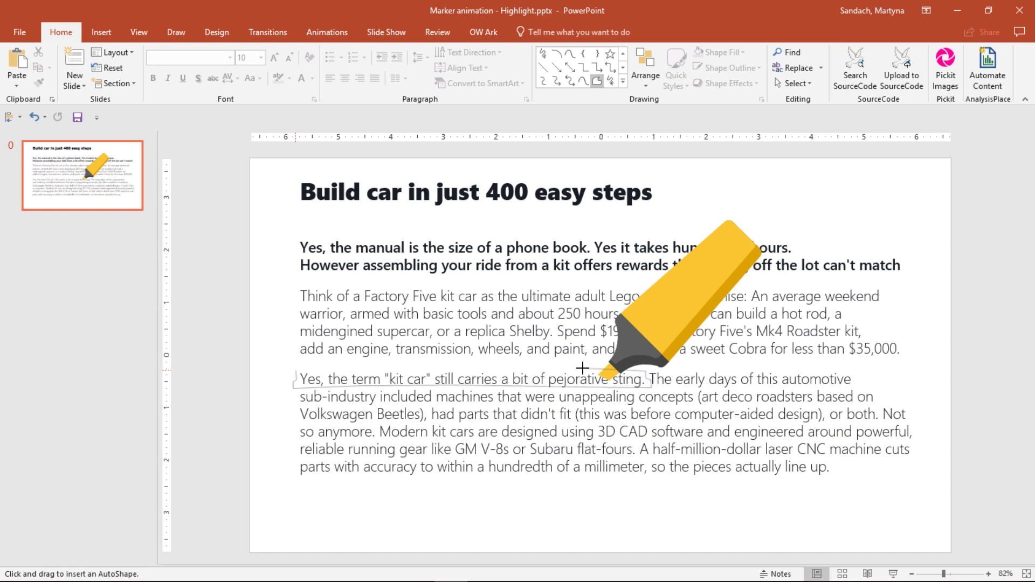
left_click_drag(582, 368, 571, 369)
left_click_drag(494, 370, 295, 371)
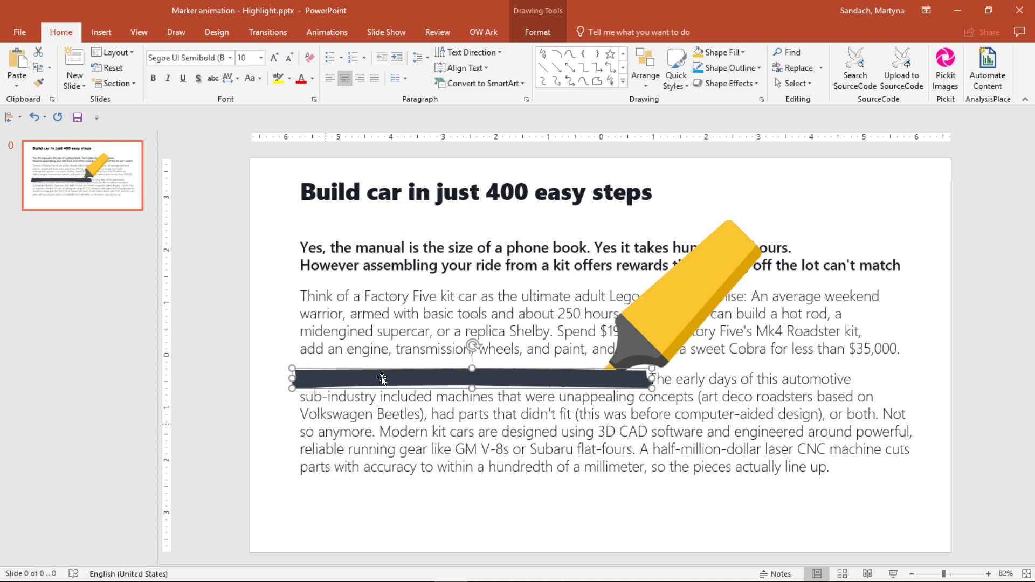
- Fill the bar with yellow and set it to No Outline
left_click(741, 53)
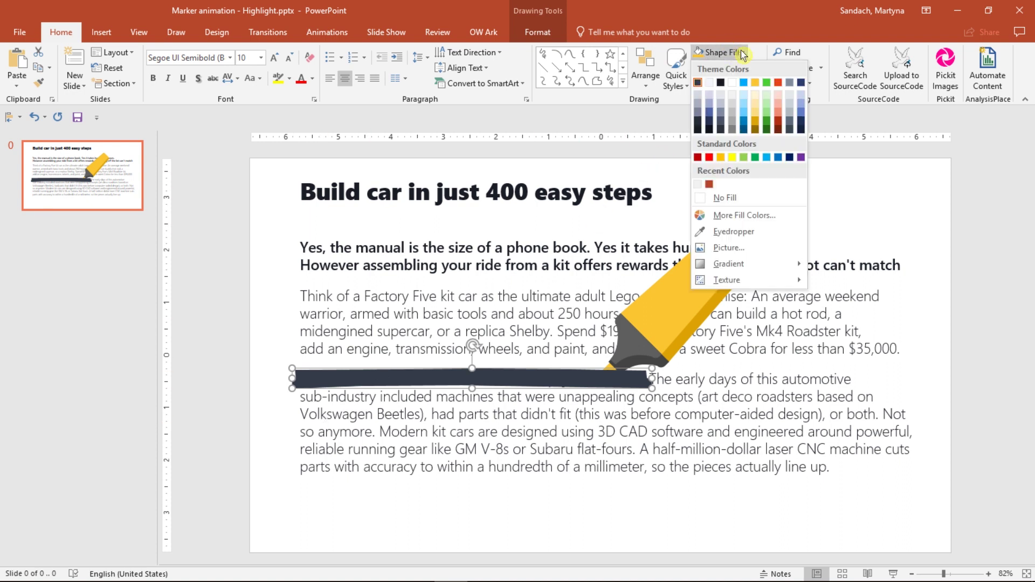
left_click(732, 157)
left_click(730, 68)
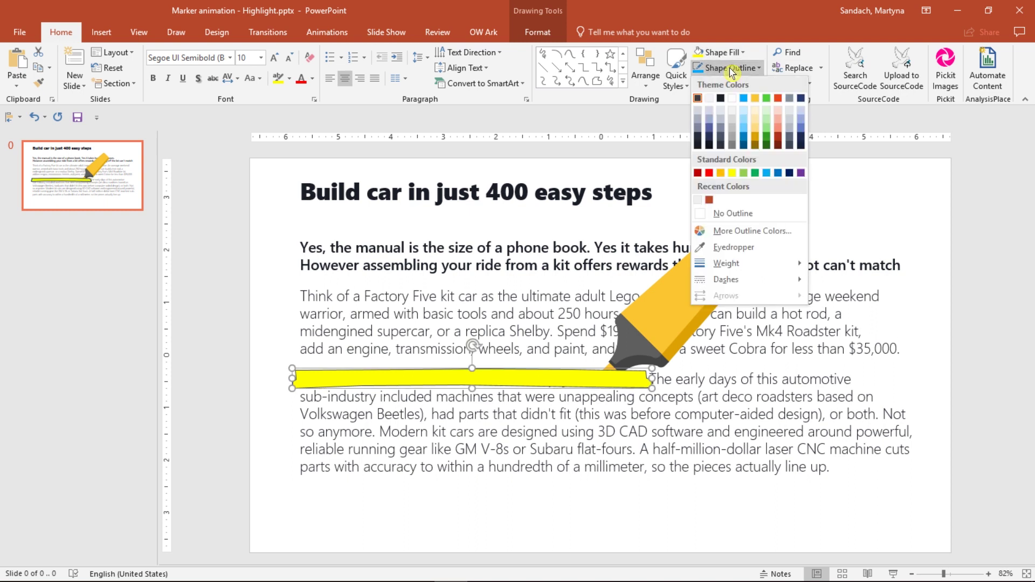
left_click(733, 214)
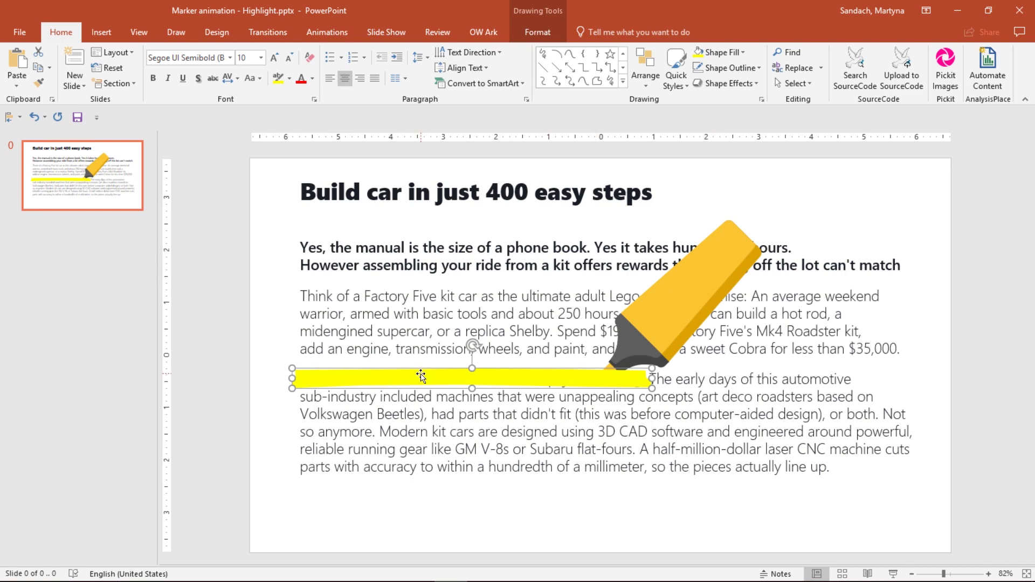
- Give the bar a Wipe From Left entrance and send it behind the text
left_click(327, 32)
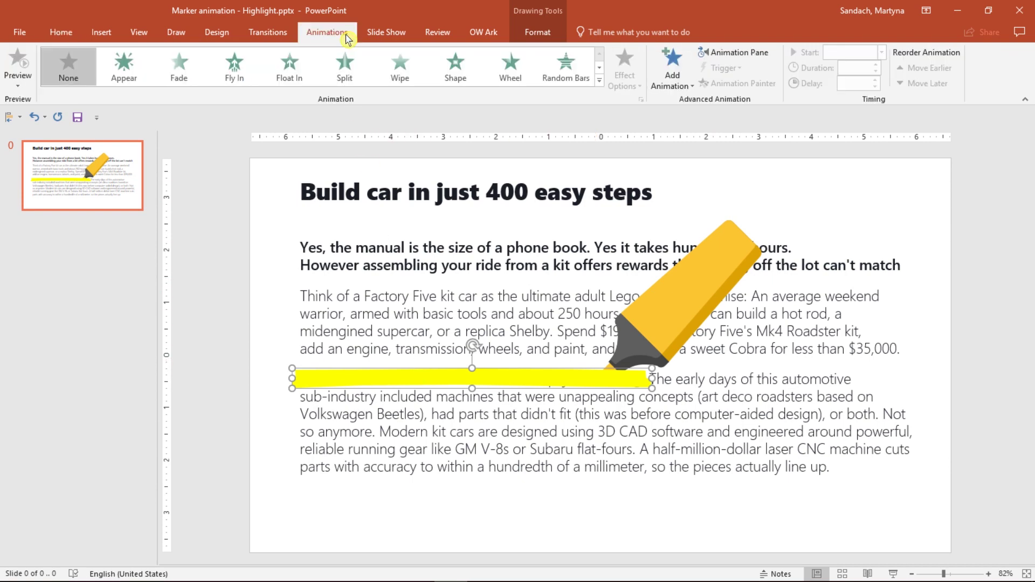
left_click(400, 65)
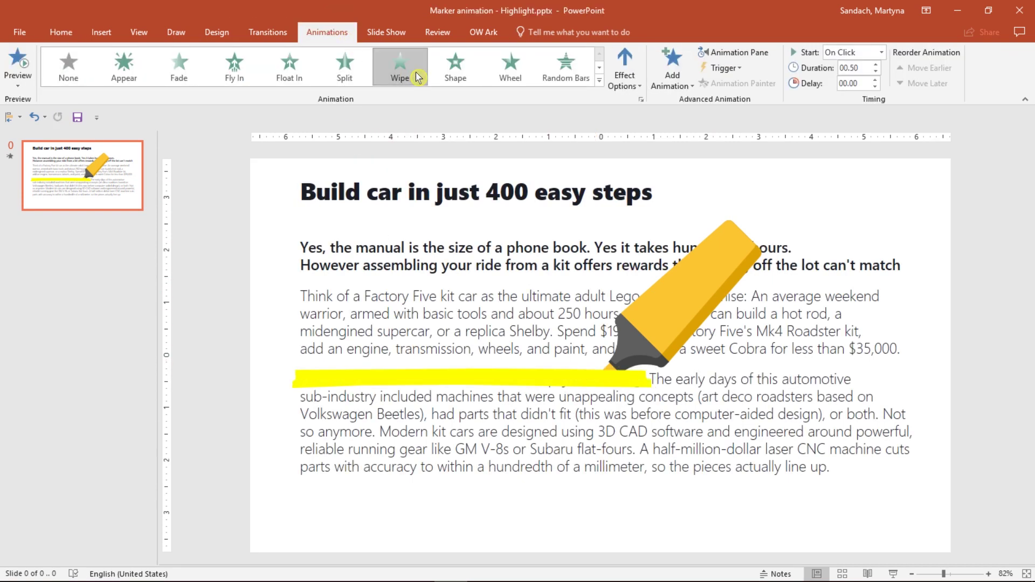
left_click(624, 80)
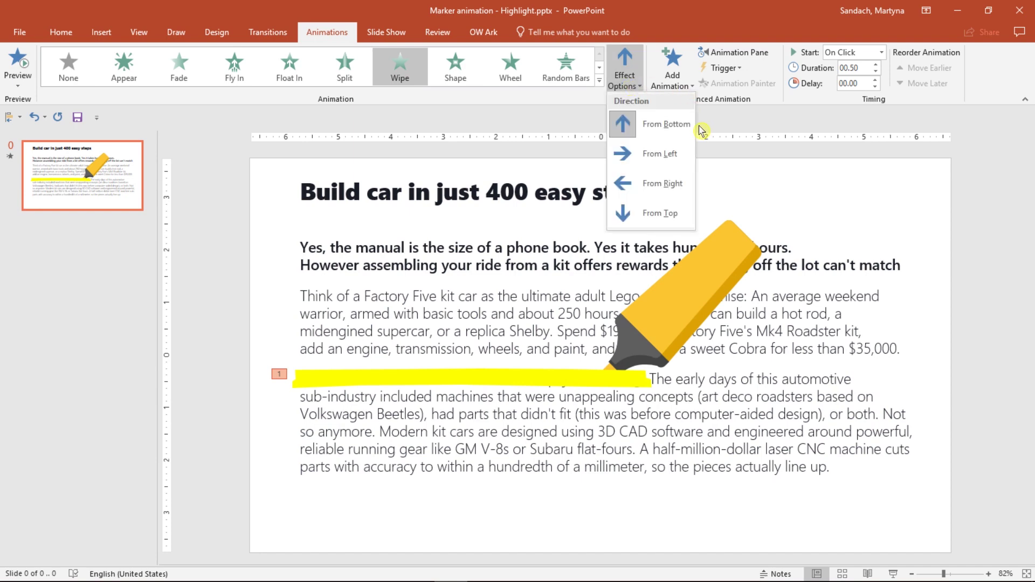
left_click(688, 160)
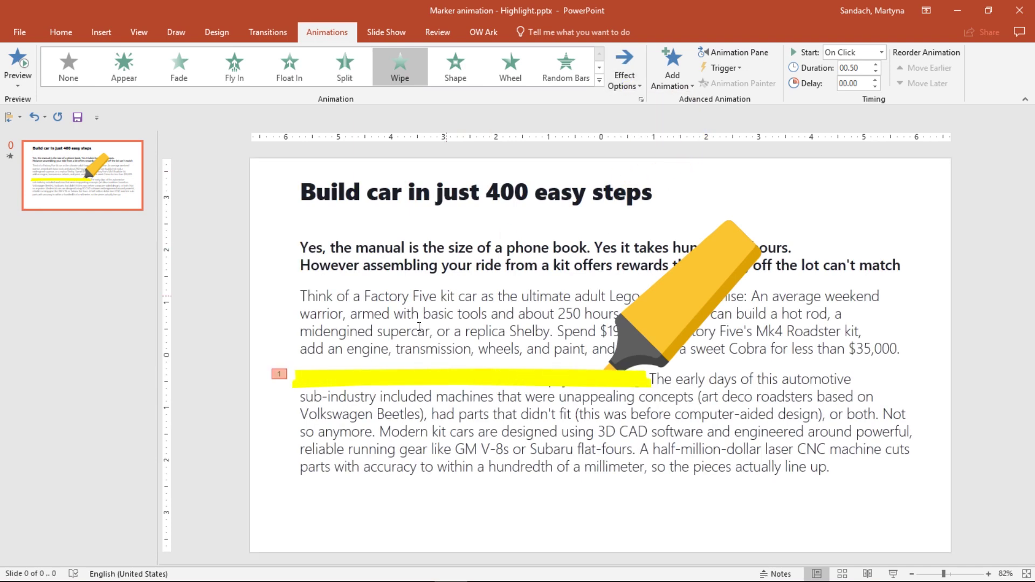
right_click(394, 381)
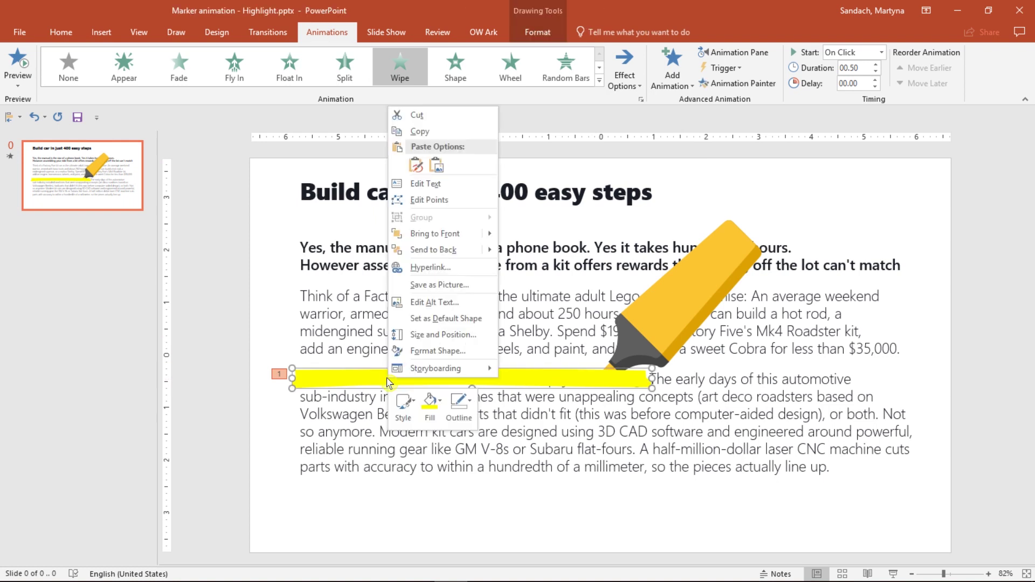
left_click(467, 256)
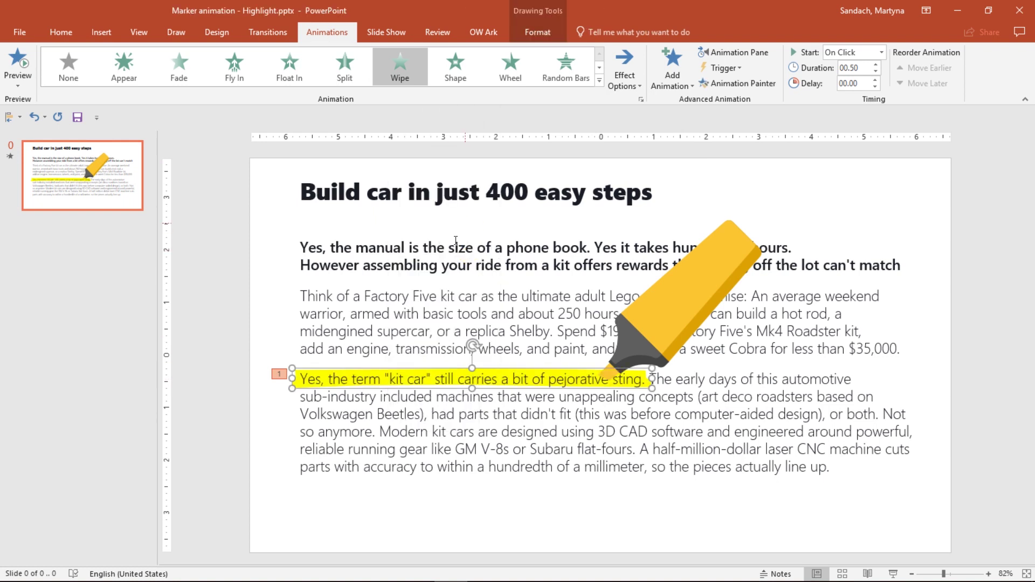
- Move the marker picture to the sentence's left edge and give it Fly In From Top
left_click_drag(375, 371, 374, 372)
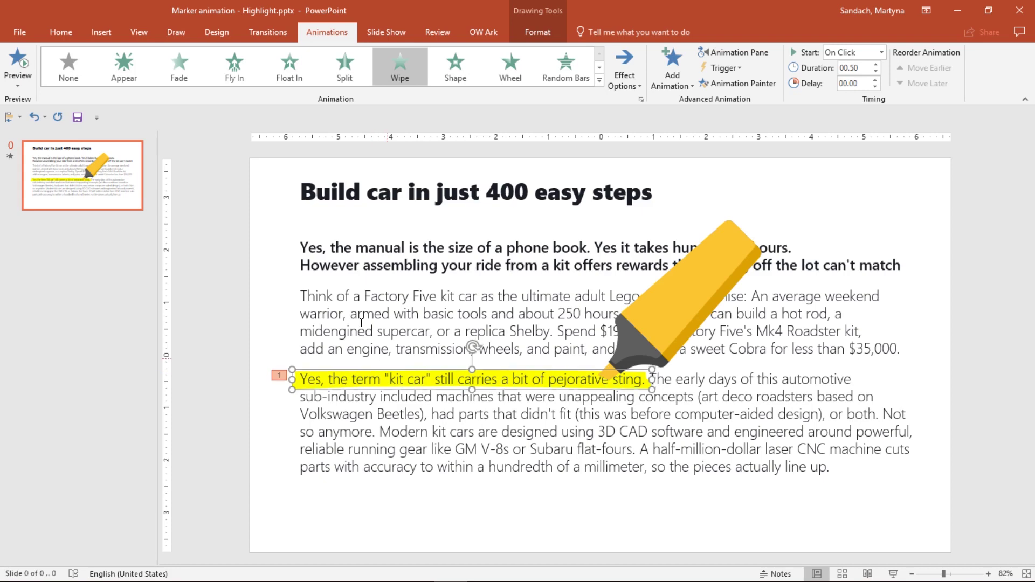
left_click(665, 296)
left_click_drag(667, 313, 361, 319)
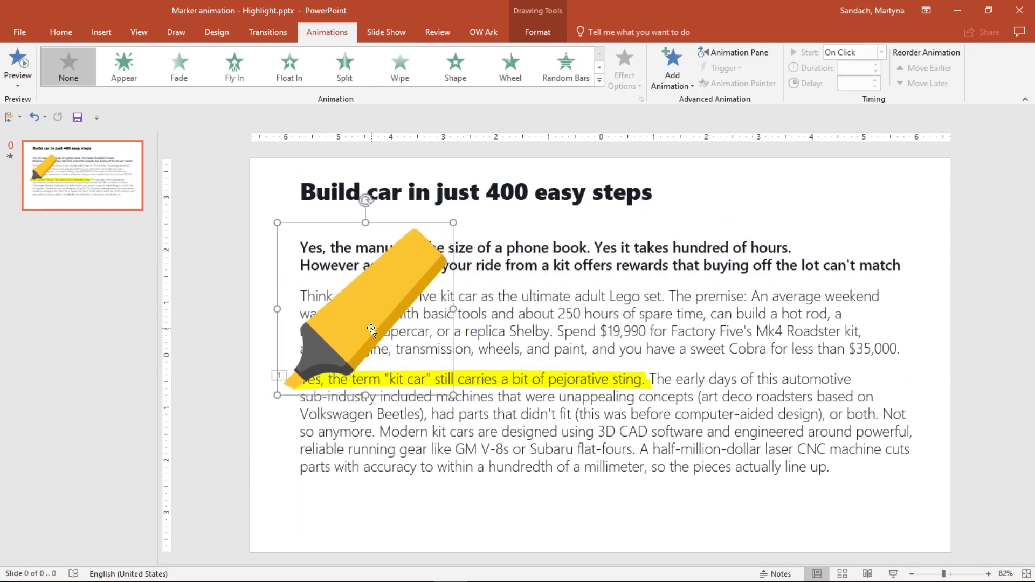
left_click(237, 80)
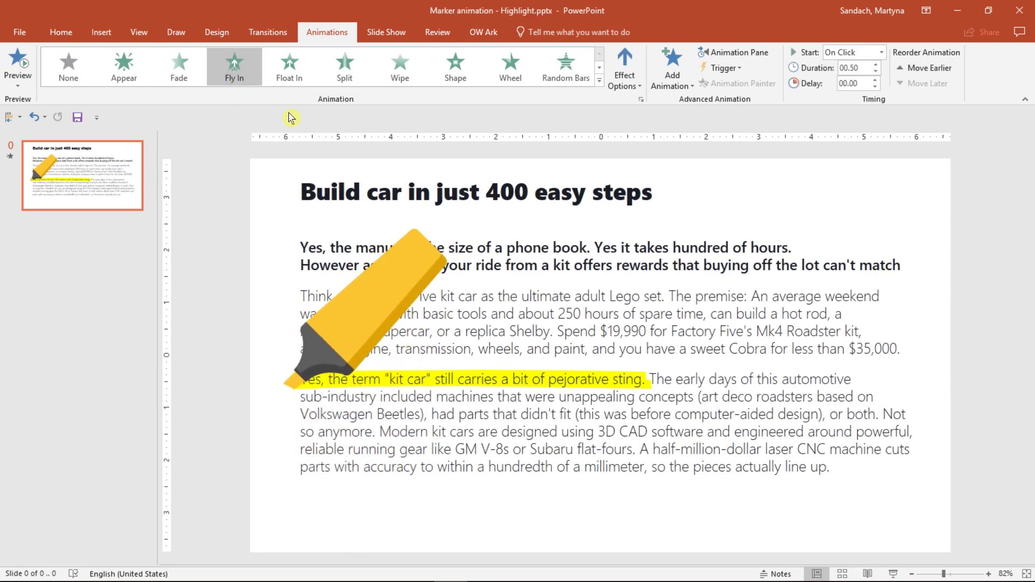
left_click(625, 71)
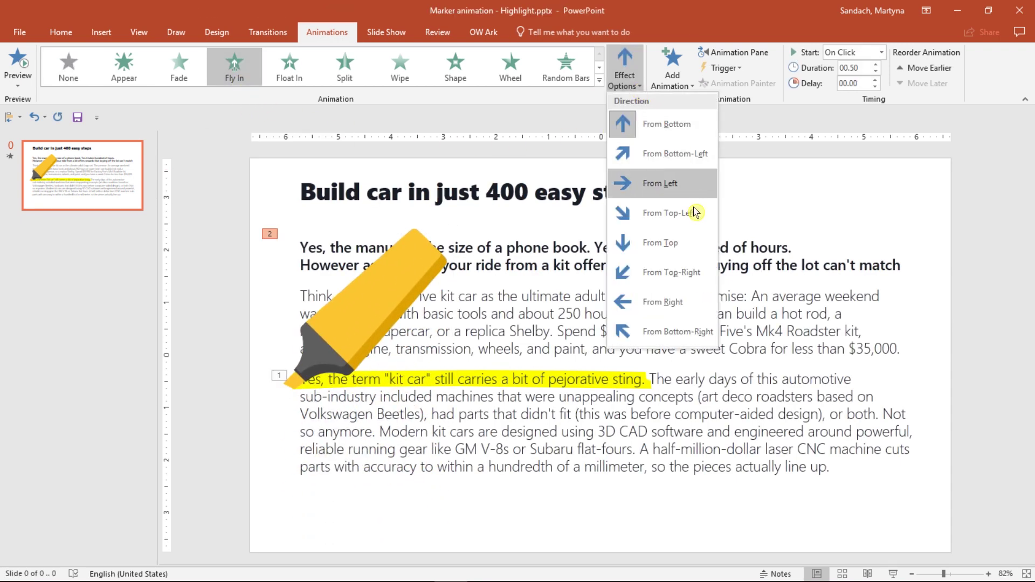
left_click(693, 243)
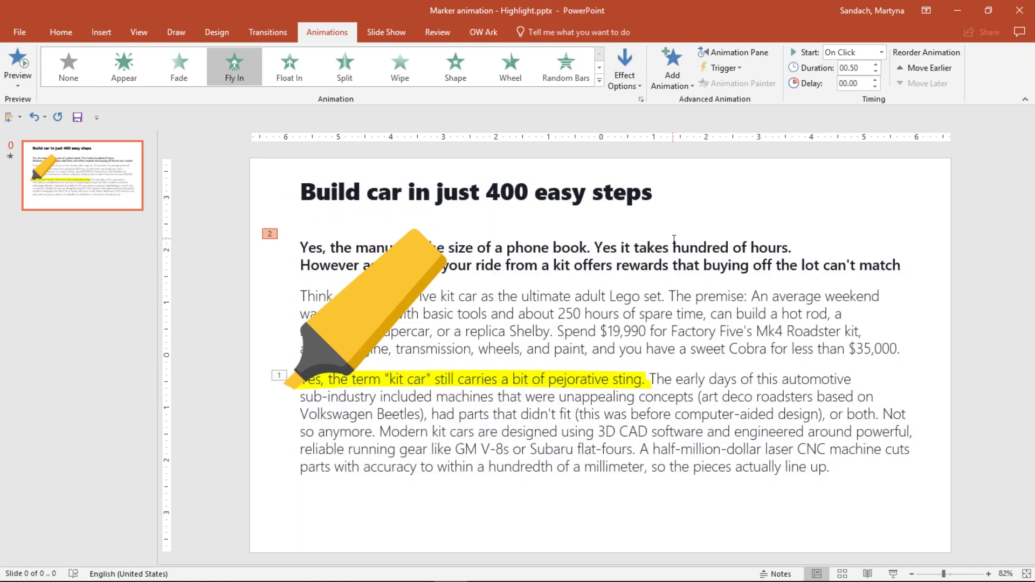
- Add a rightward Lines motion path to the marker and stretch it to the sentence's end
left_click(694, 91)
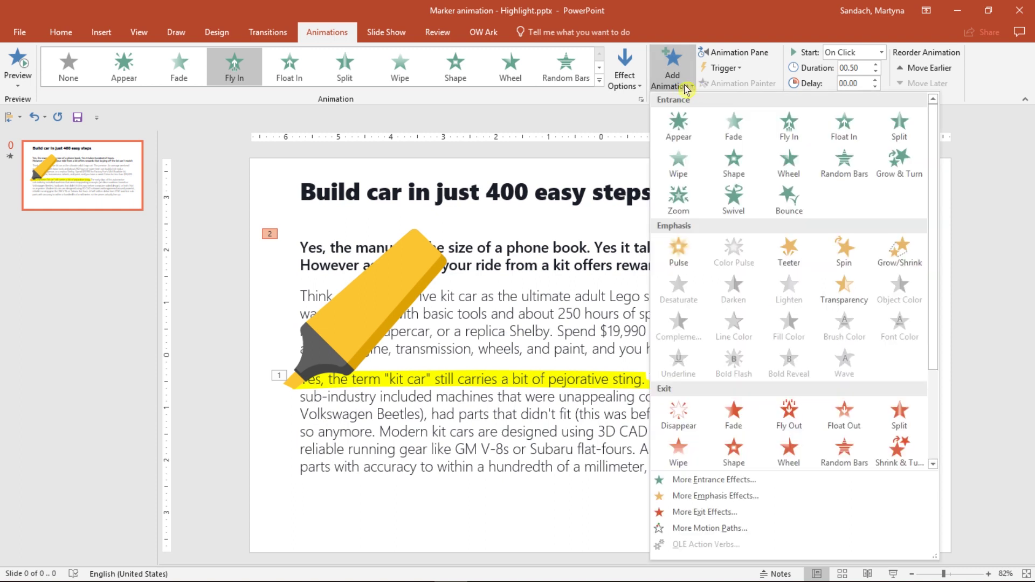
scroll(668, 437, "down", 3)
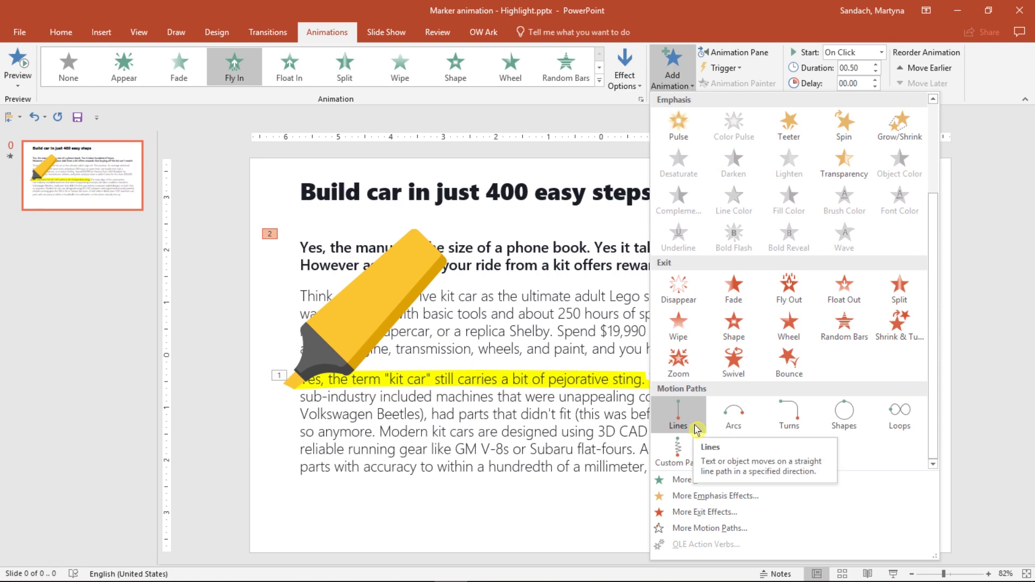
left_click(695, 427)
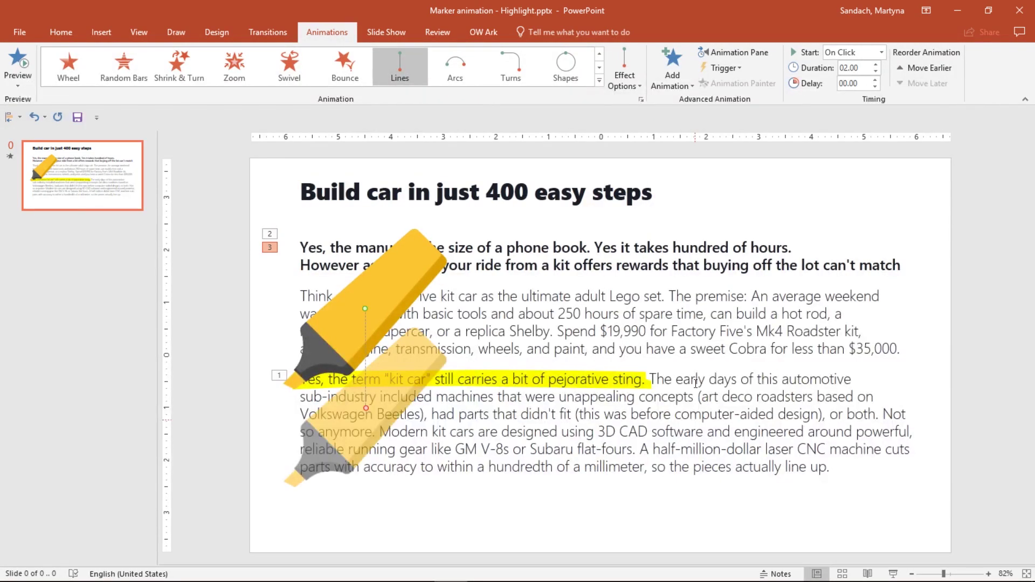
left_click(625, 81)
left_click(687, 189)
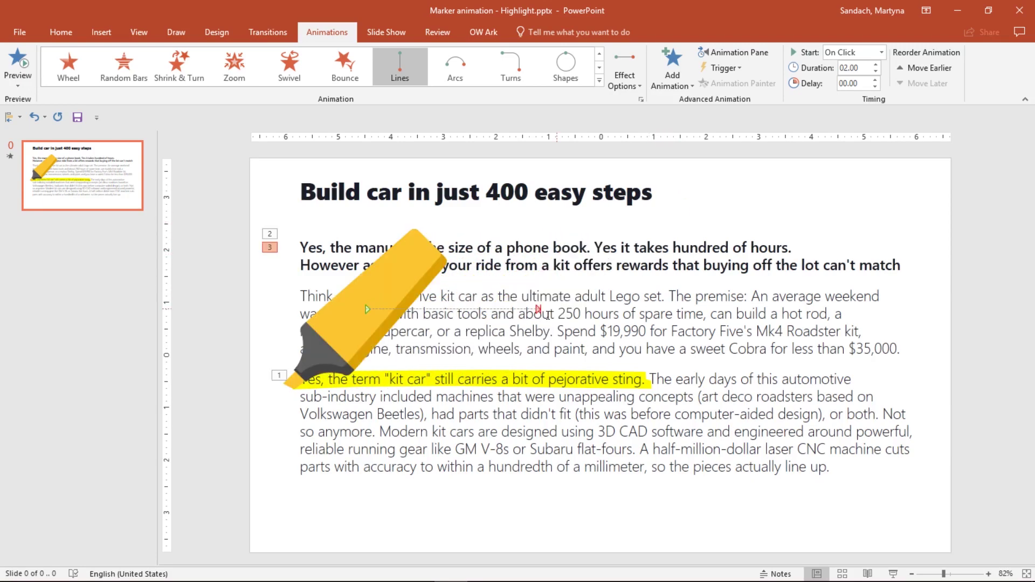
left_click(537, 309)
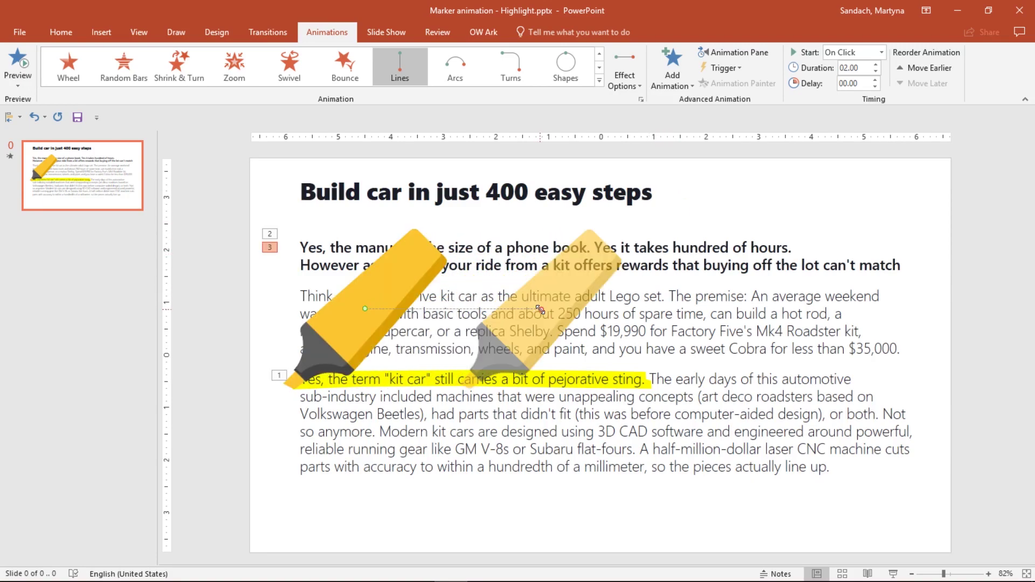
left_click_drag(547, 309, 720, 308)
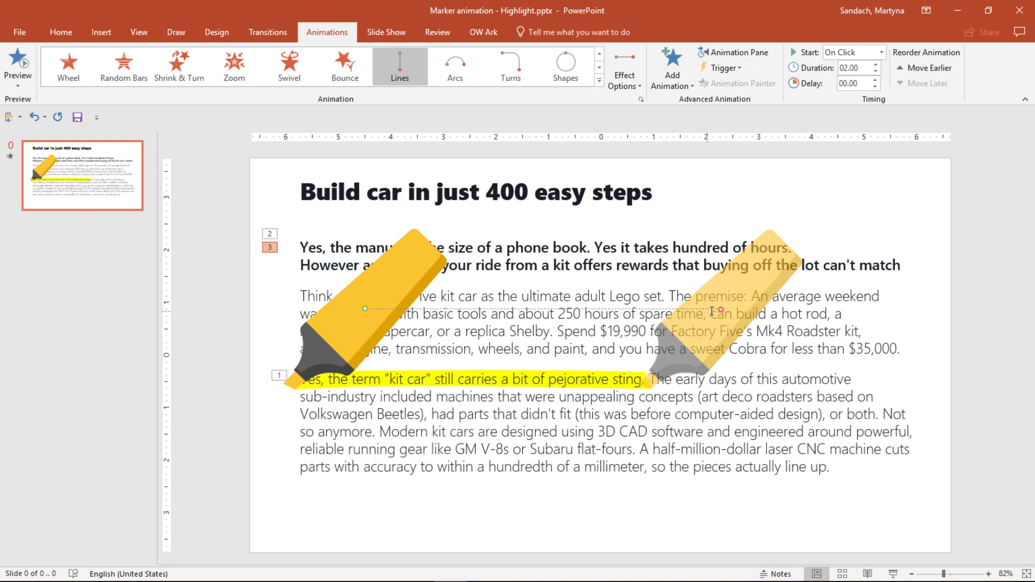
- In the Animation Pane, move the Freeform wipe two places later, after both marker animations
left_click(761, 58)
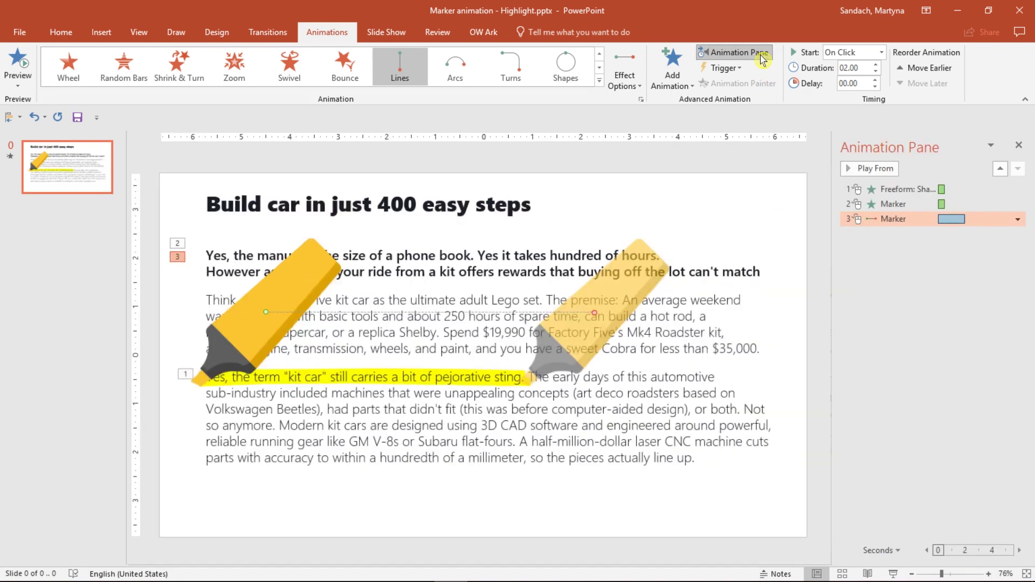
left_click(885, 189)
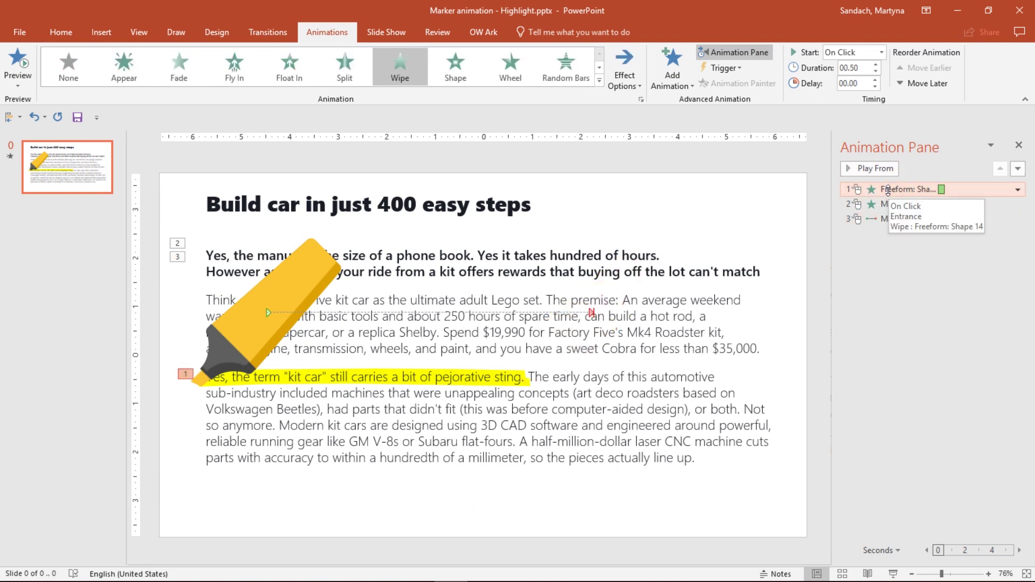
left_click(1017, 168)
left_click(1018, 169)
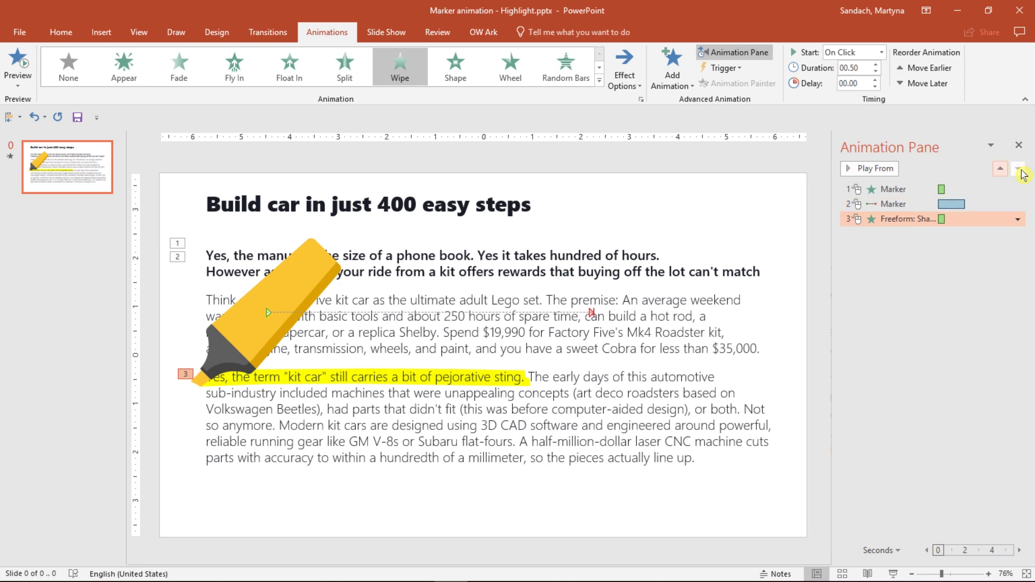
left_click(880, 189)
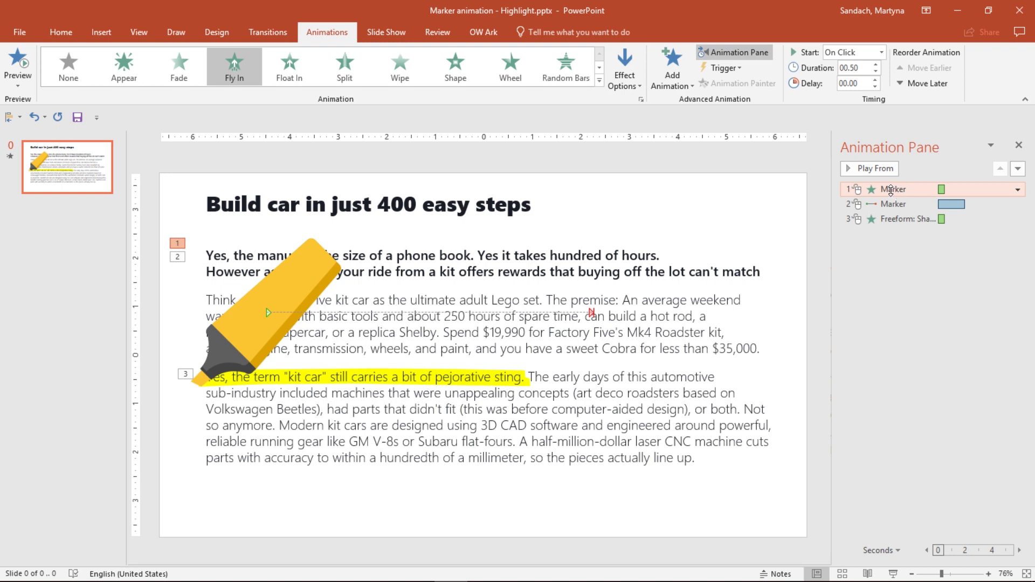
left_click(889, 205)
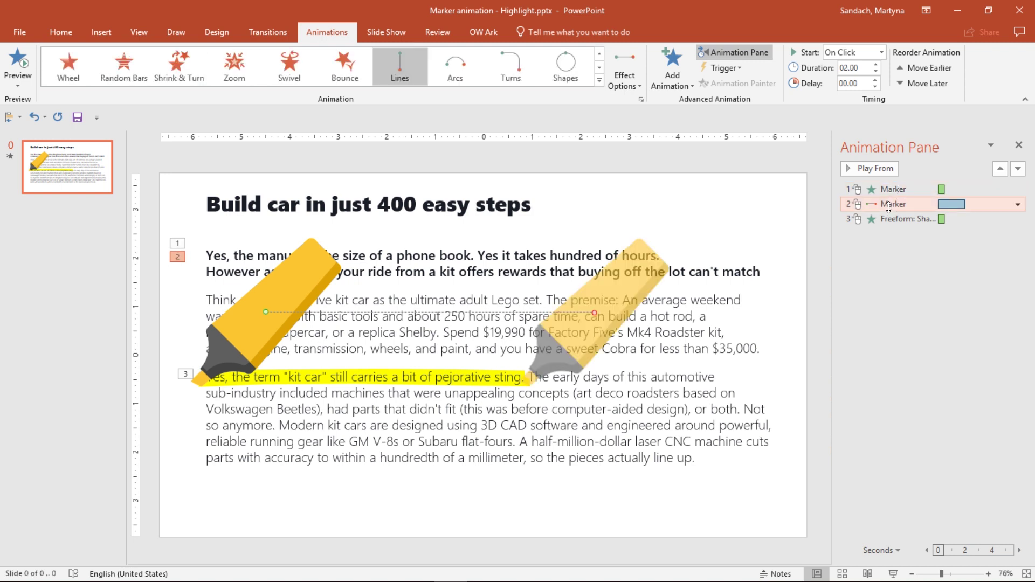
- Set the marker path to After Previous with a 0.25-second delay and 1.50-second duration
left_click(882, 52)
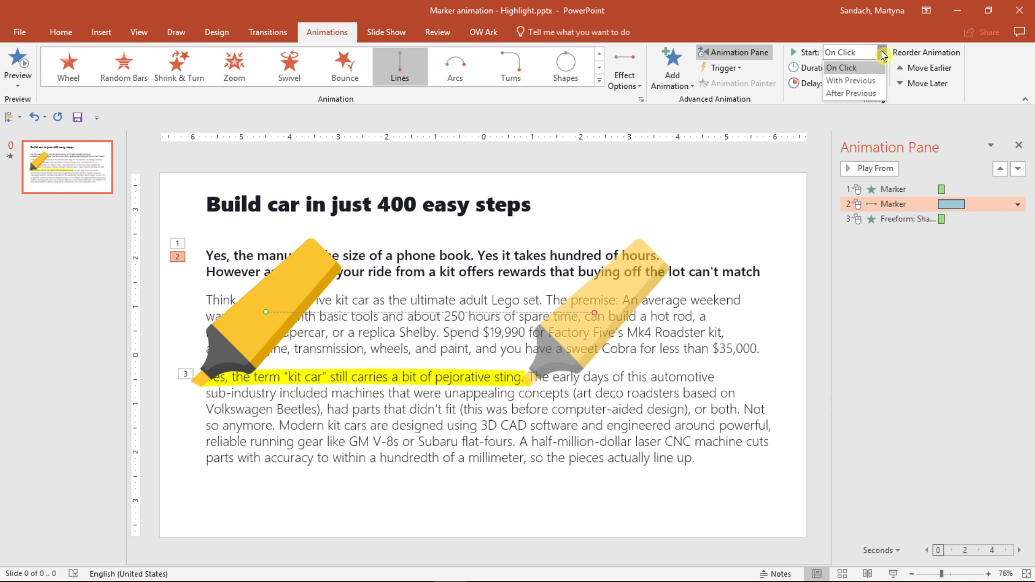
left_click(882, 96)
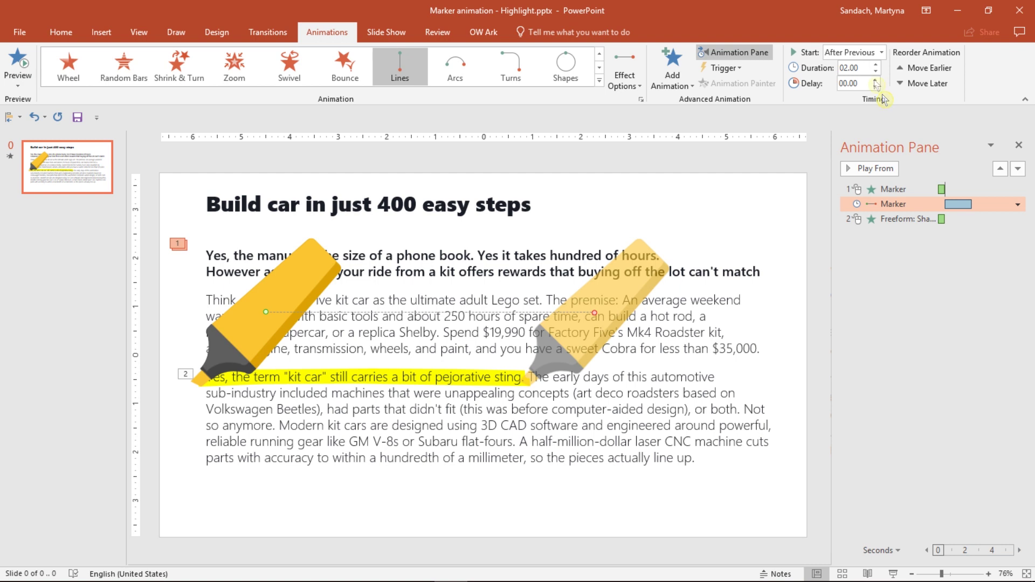
left_click(875, 80)
left_click(876, 73)
left_click(875, 72)
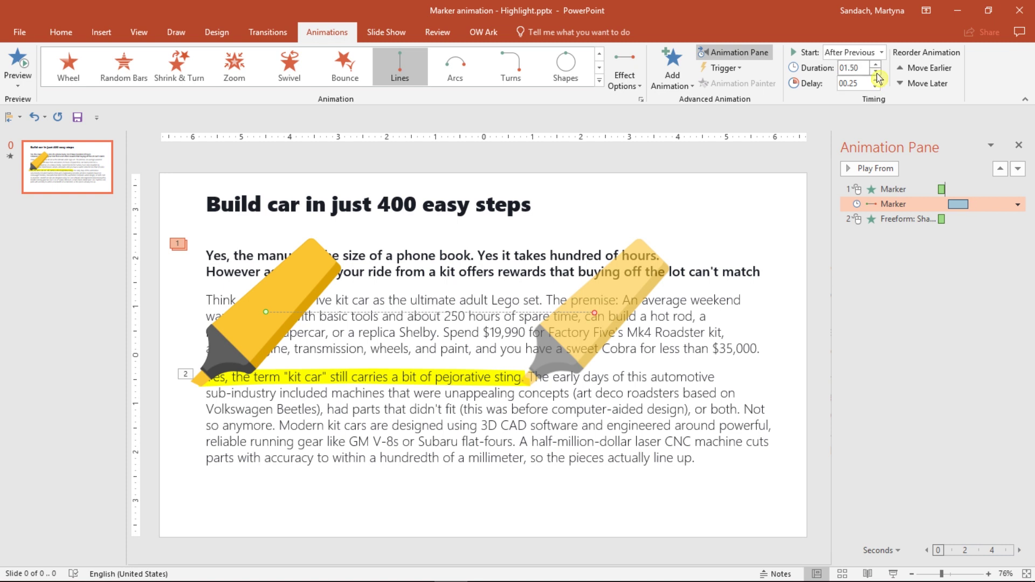
- Set the Freeform wipe to With Previous with a 1.50-second duration
left_click(896, 219)
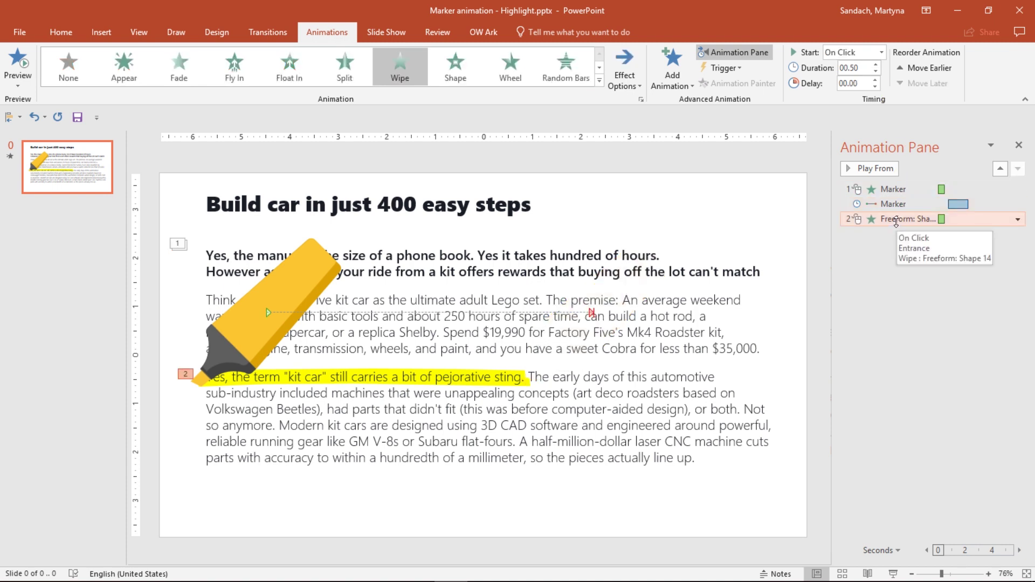
left_click(881, 51)
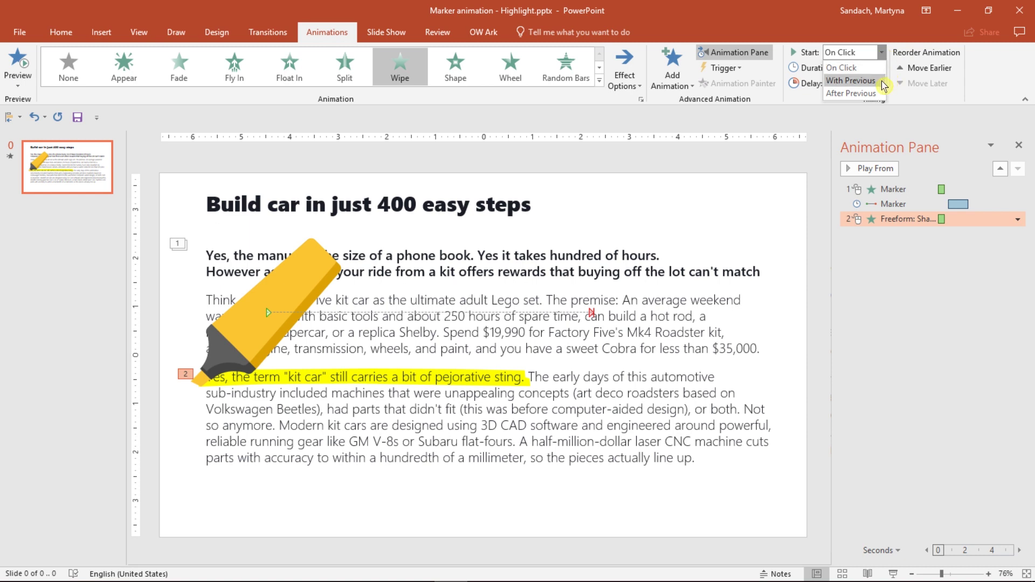
left_click(852, 80)
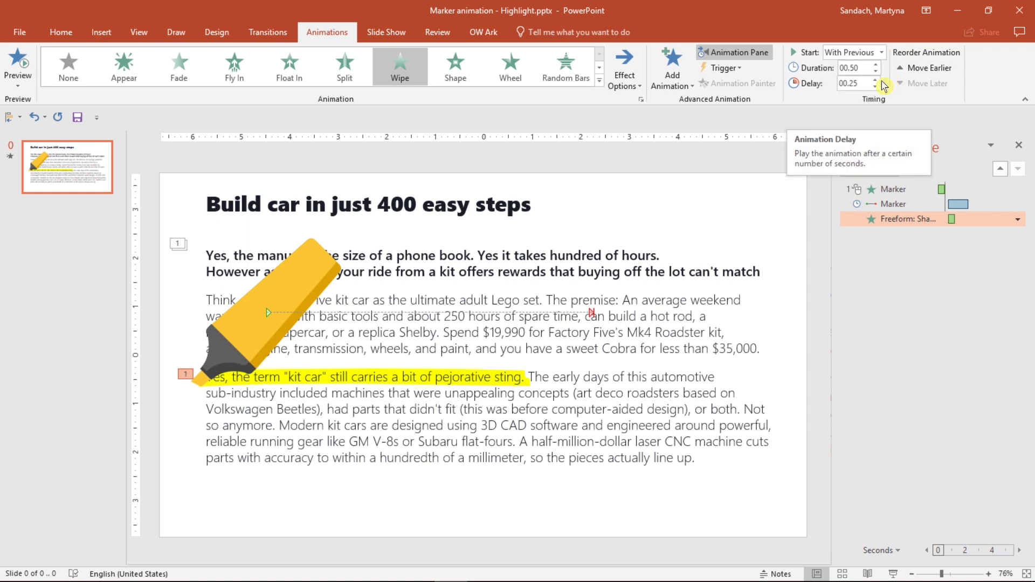
left_click(876, 65)
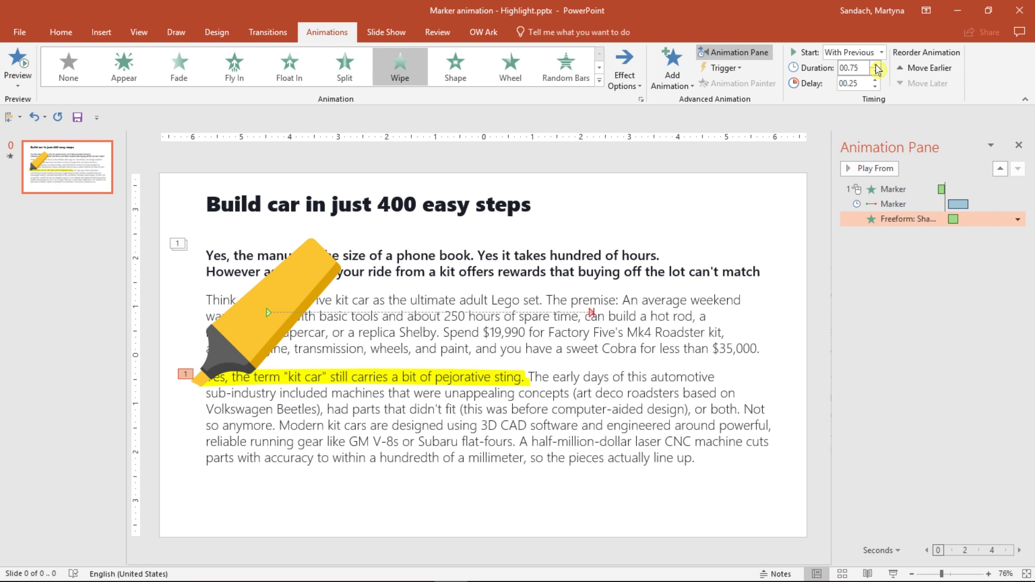
left_click(876, 65)
left_click(876, 66)
left_click(876, 66)
left_click(890, 337)
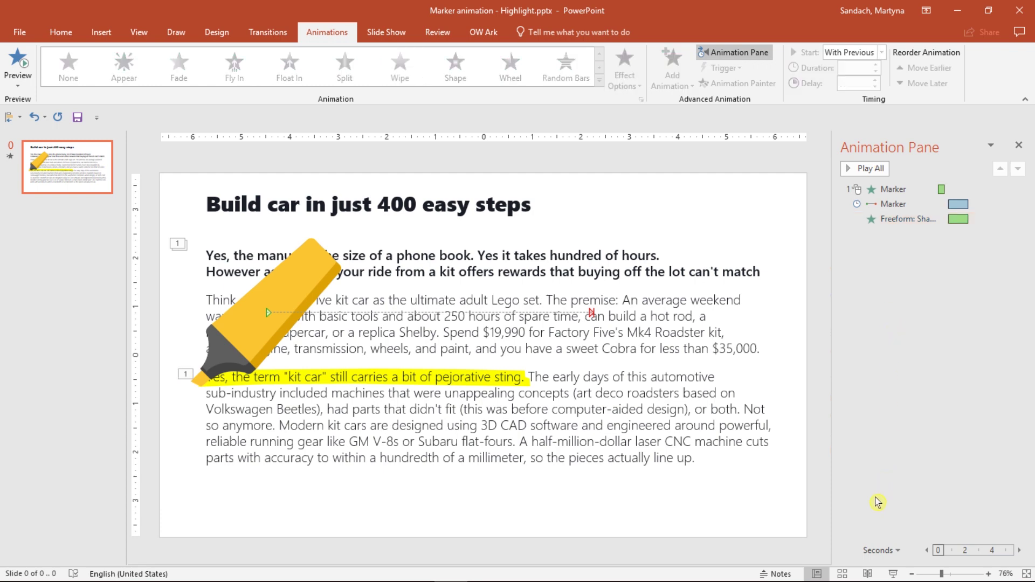
left_click(867, 574)
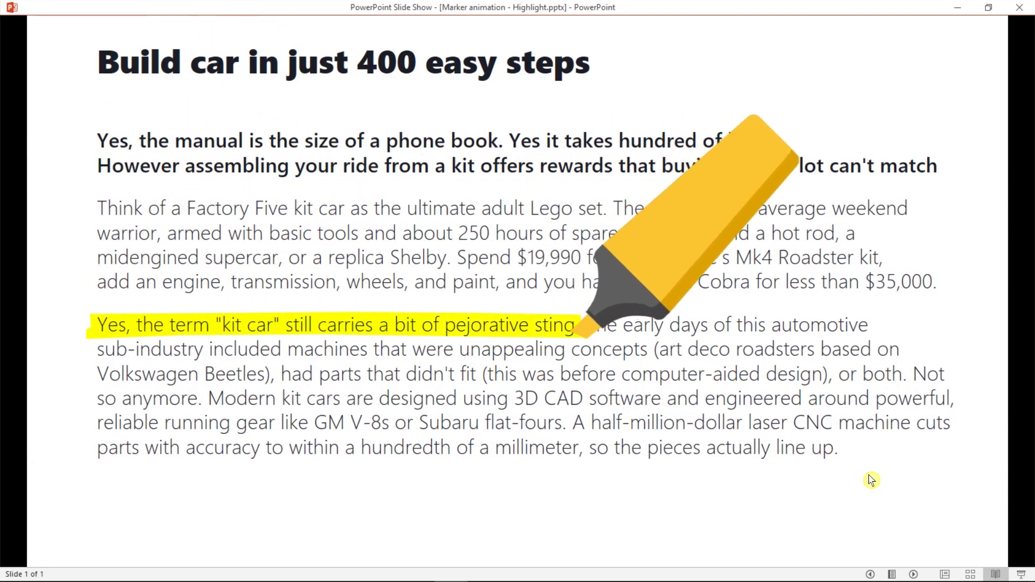
key("Escape")
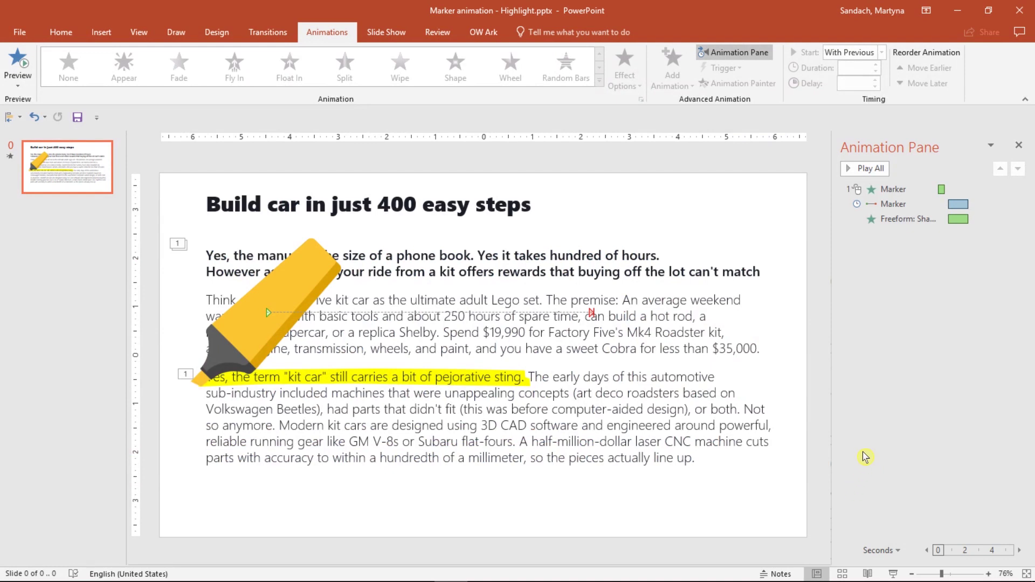
right_click(905, 205)
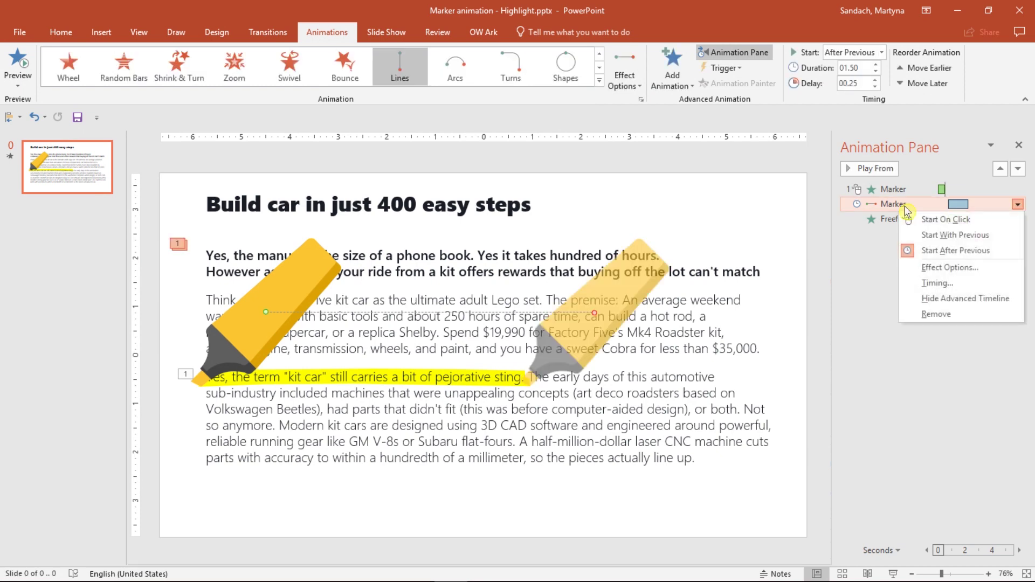
- Set the marker path's smooth start and smooth end to 0 sec, then preview the slide show
left_click(1009, 270)
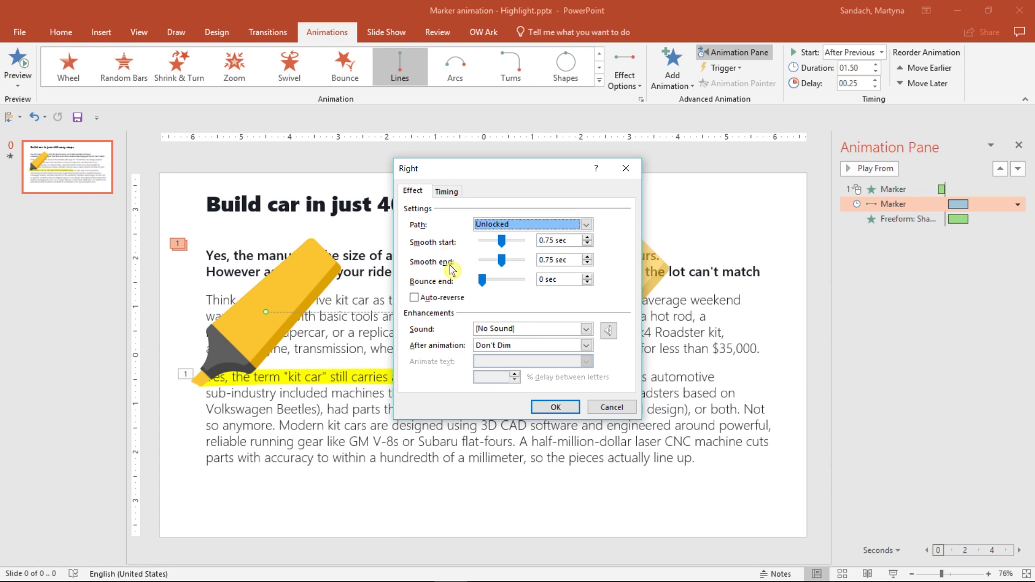
left_click_drag(501, 241, 480, 260)
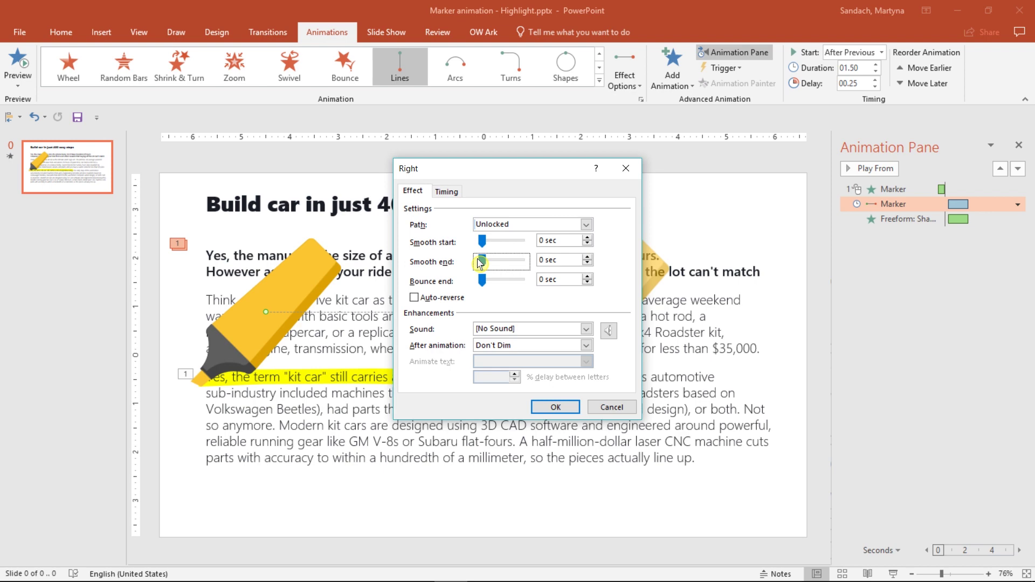
left_click(575, 408)
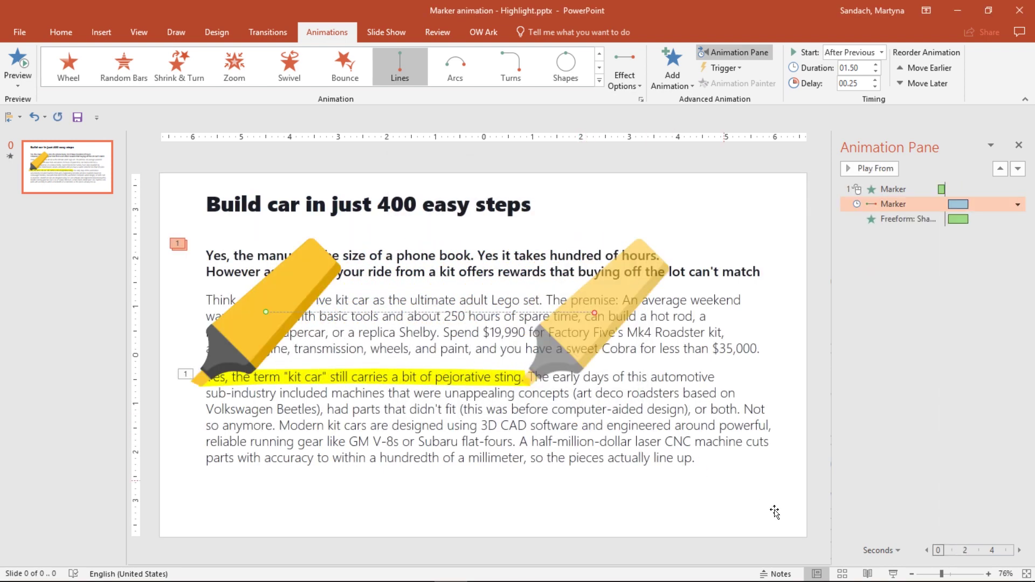
left_click(870, 573)
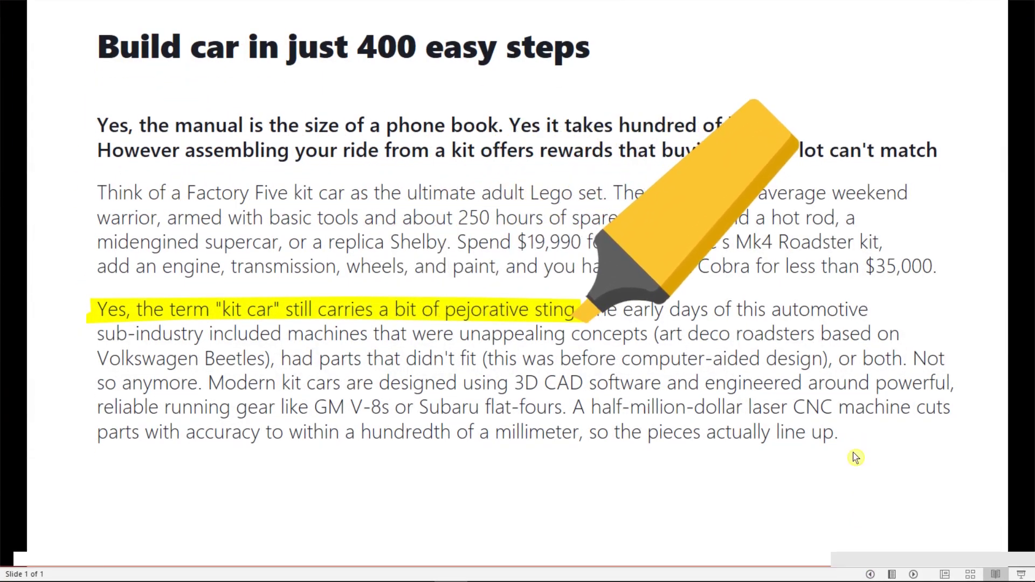
key("Escape")
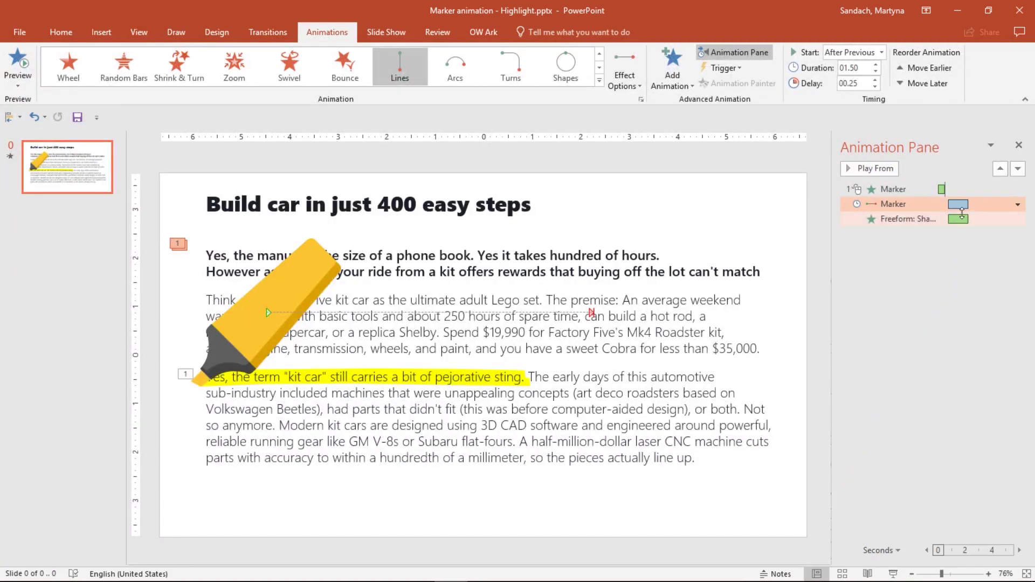
left_click(865, 67)
- Edit the animation Duration, then play the slide full screen as the marker highlights the 'kit car' sentence
double_click(863, 68)
type("0")
left_click(894, 574)
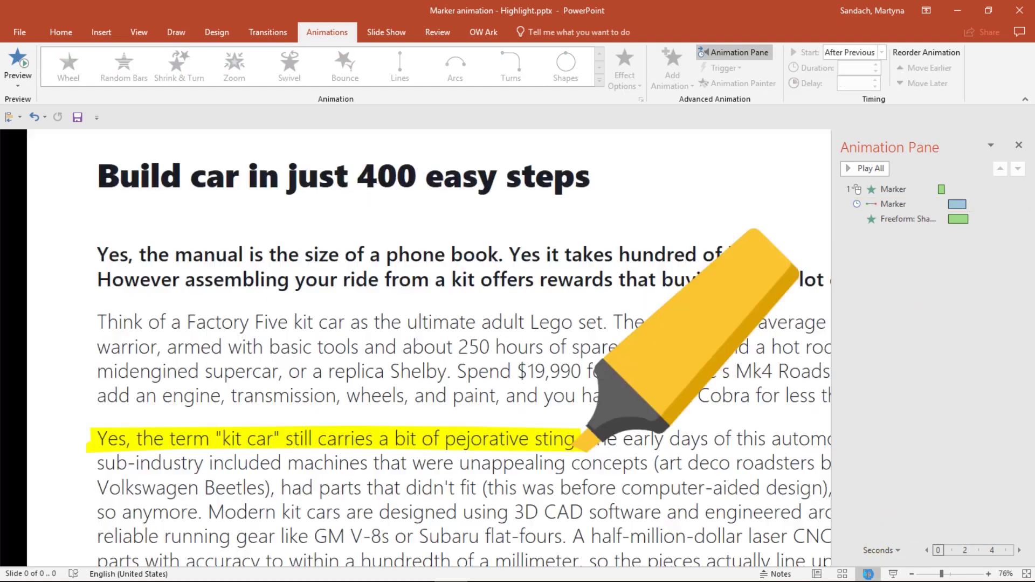